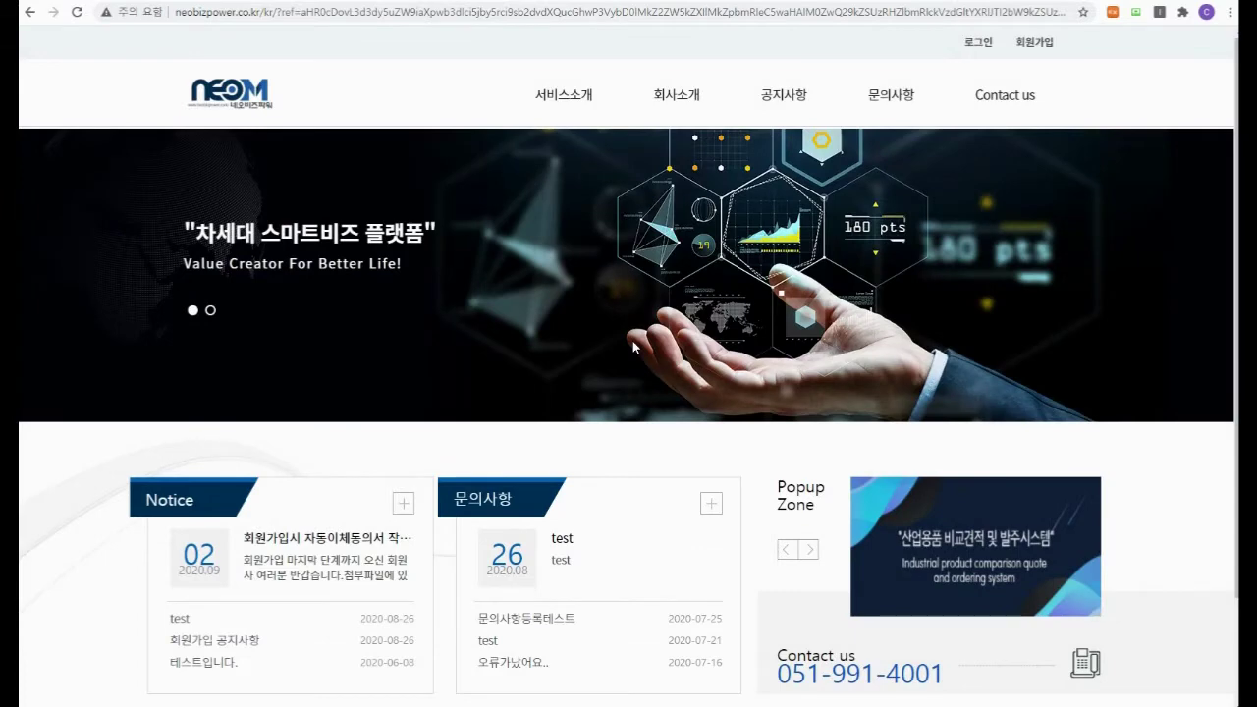
Log in to the member account with the member ID and the account password, and acknowledge the login confirmation
click(977, 42)
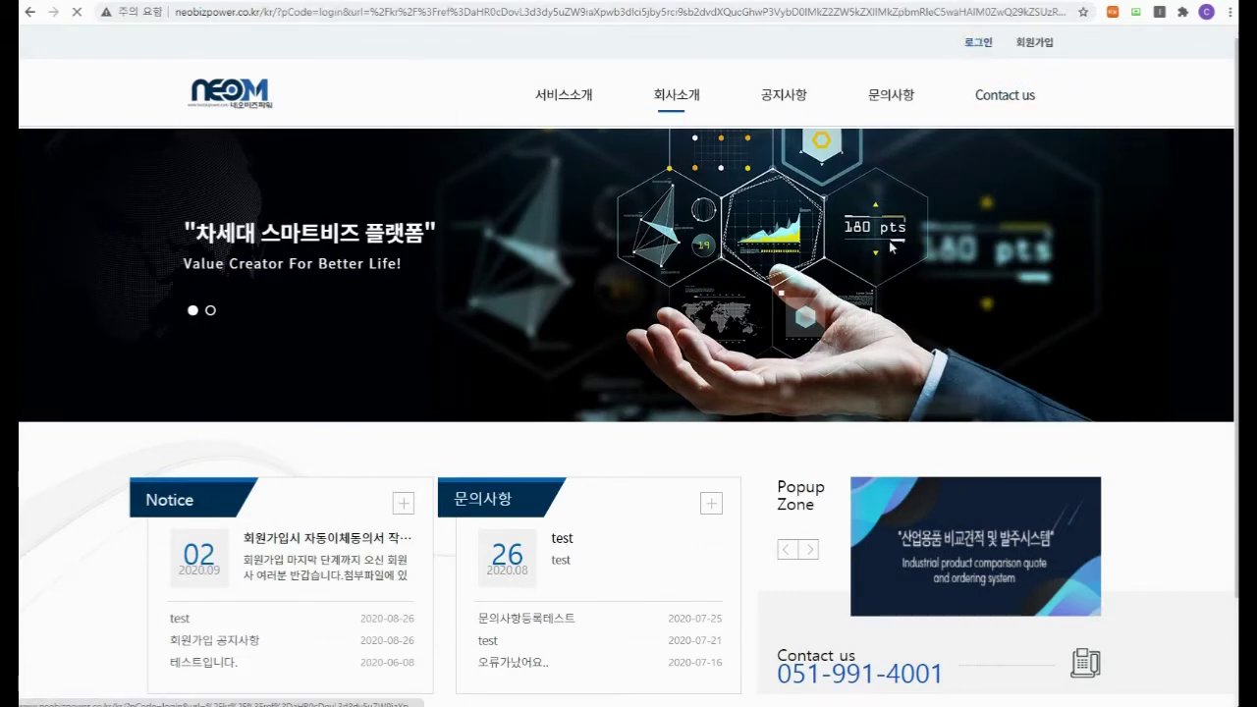
click(619, 271)
text(aaele)
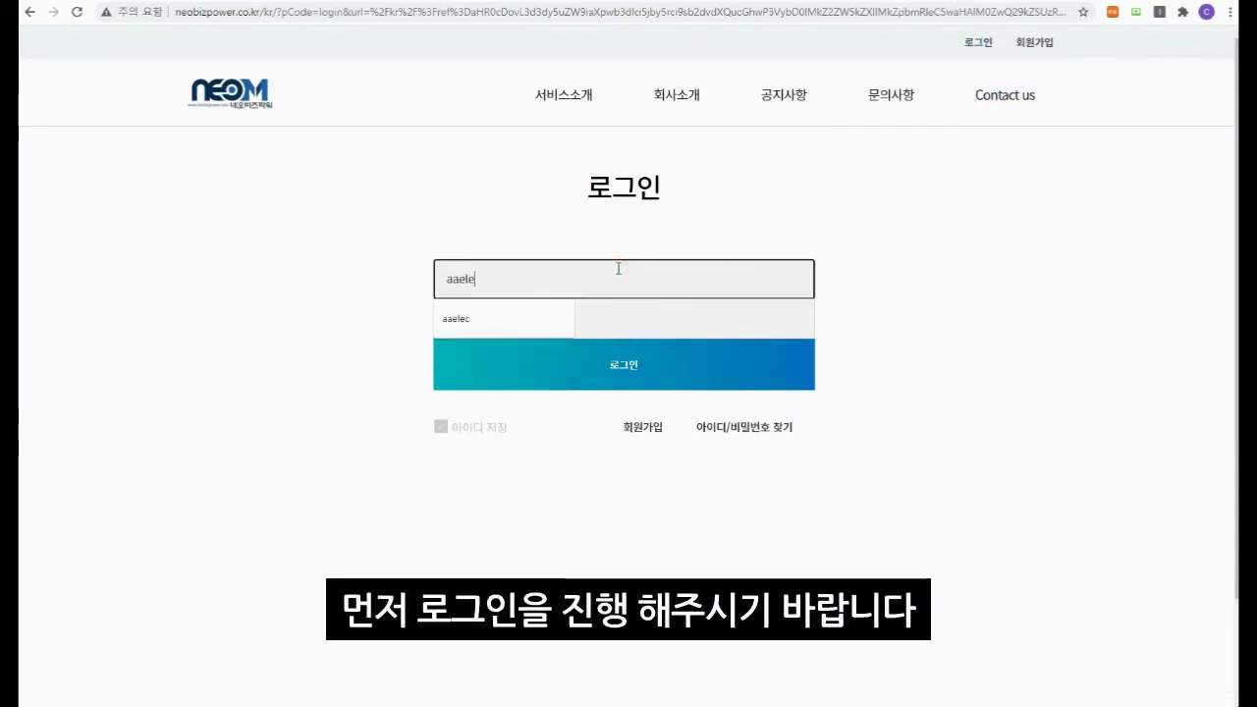
text(c)
key(Tab)
text(aaaa)
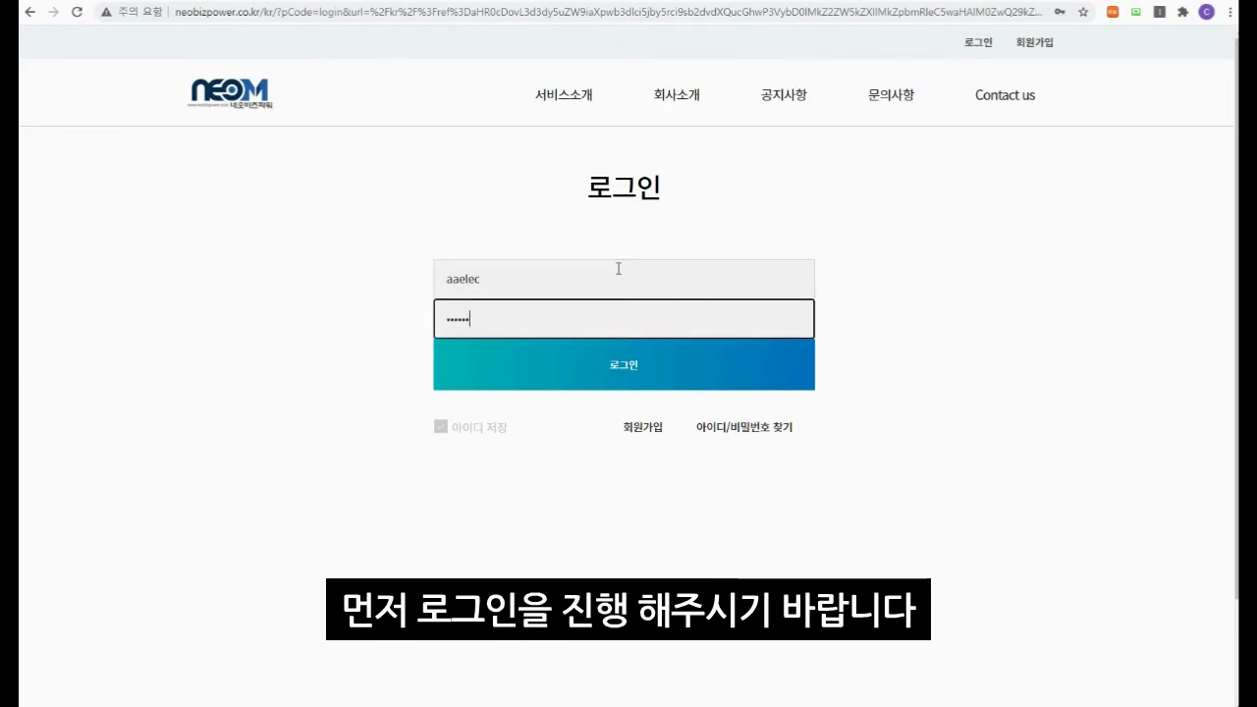
click(634, 366)
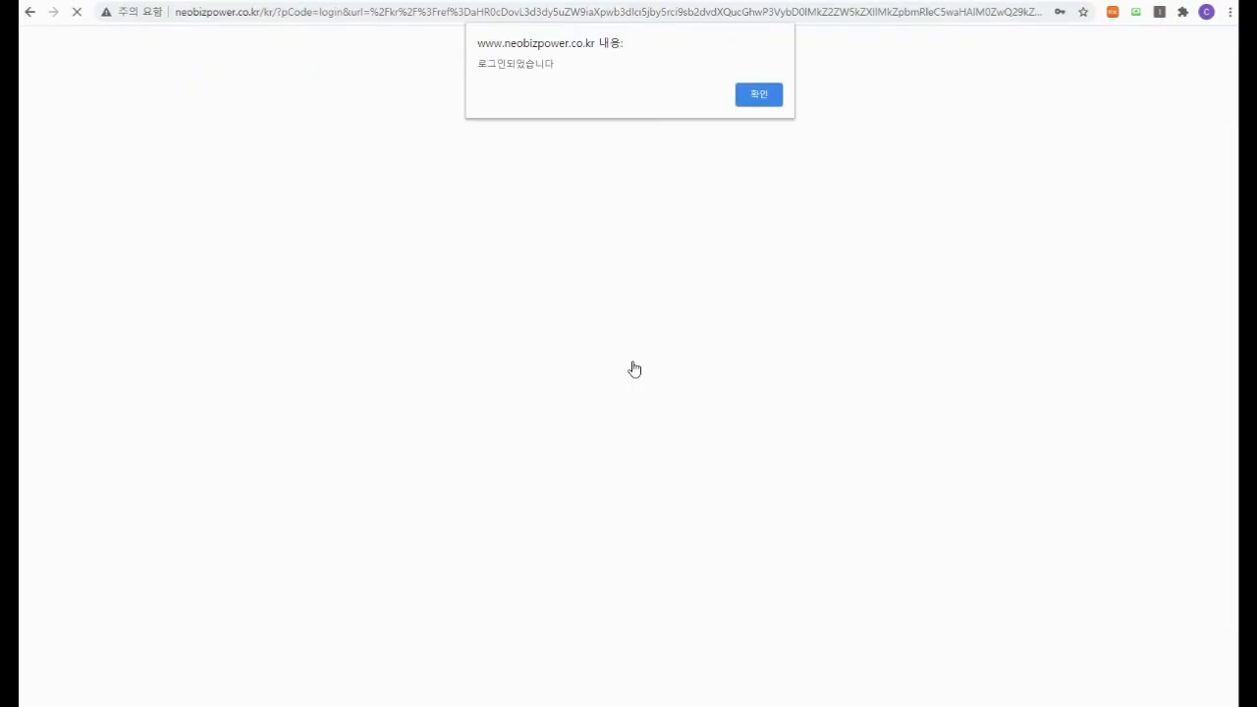
click(762, 94)
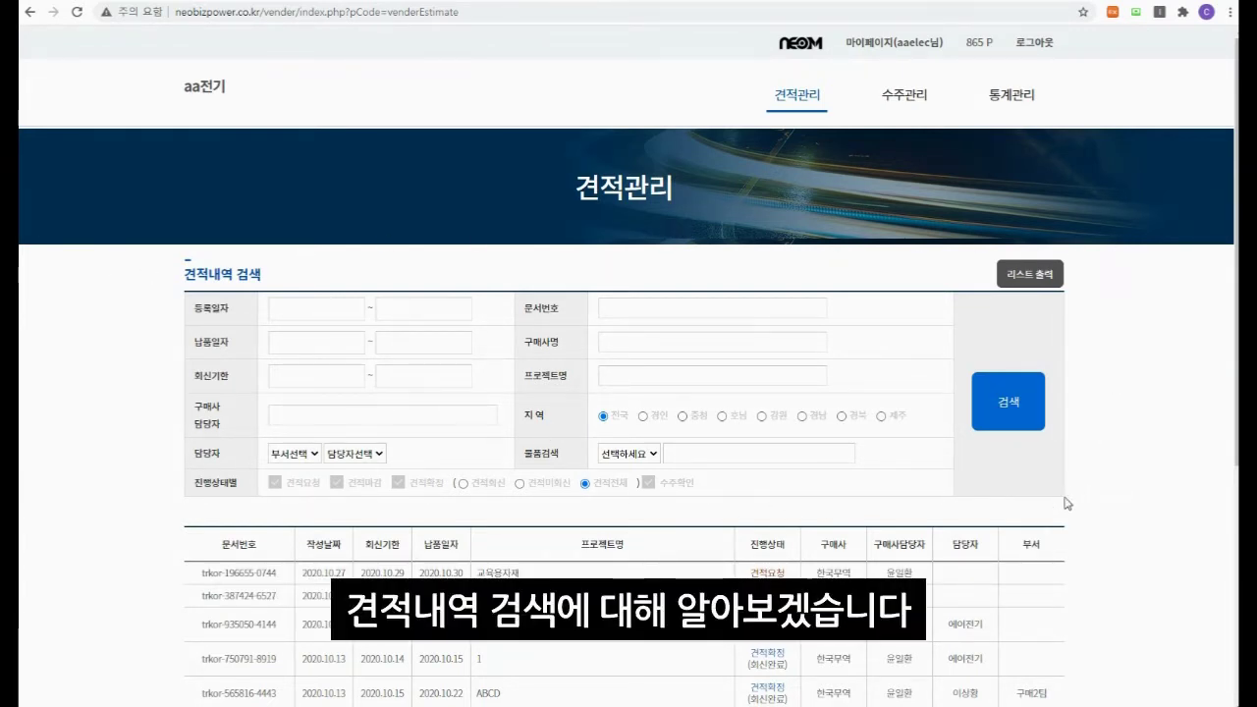
Set the assignee filter of the quotation search to department 구매2팀 and its listed staff member
scroll(1075, 415, down, 2)
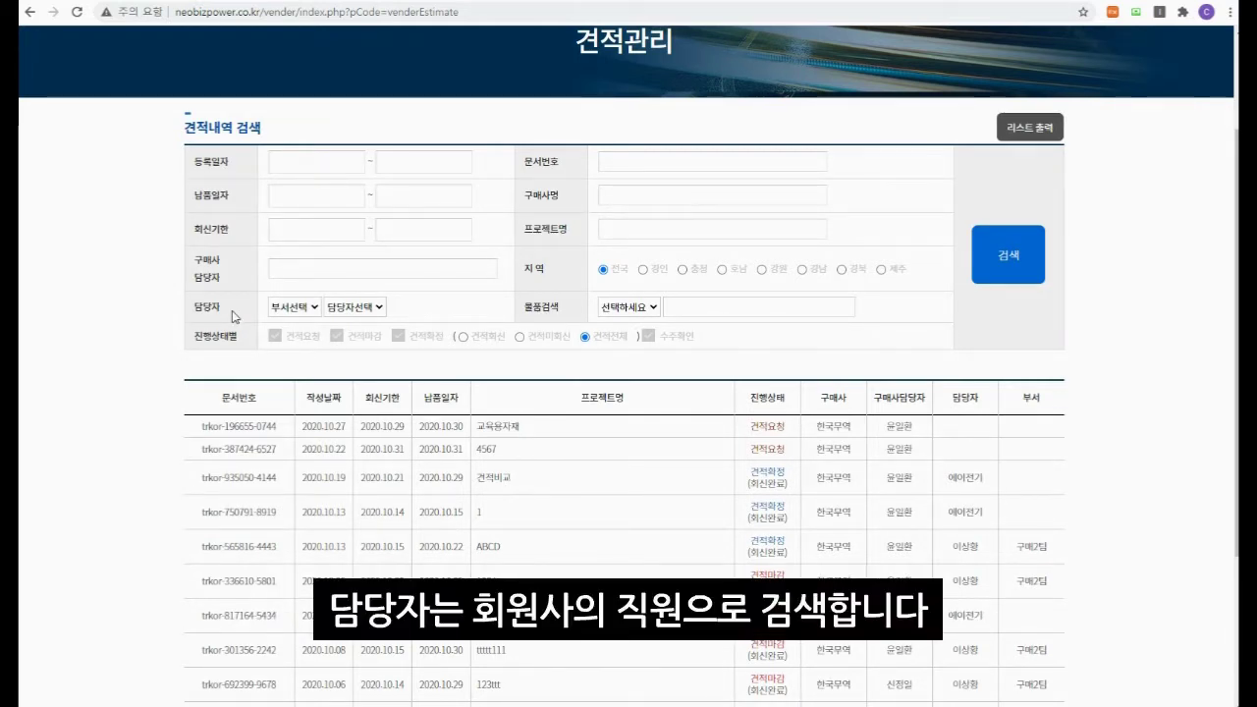
click(304, 307)
click(294, 337)
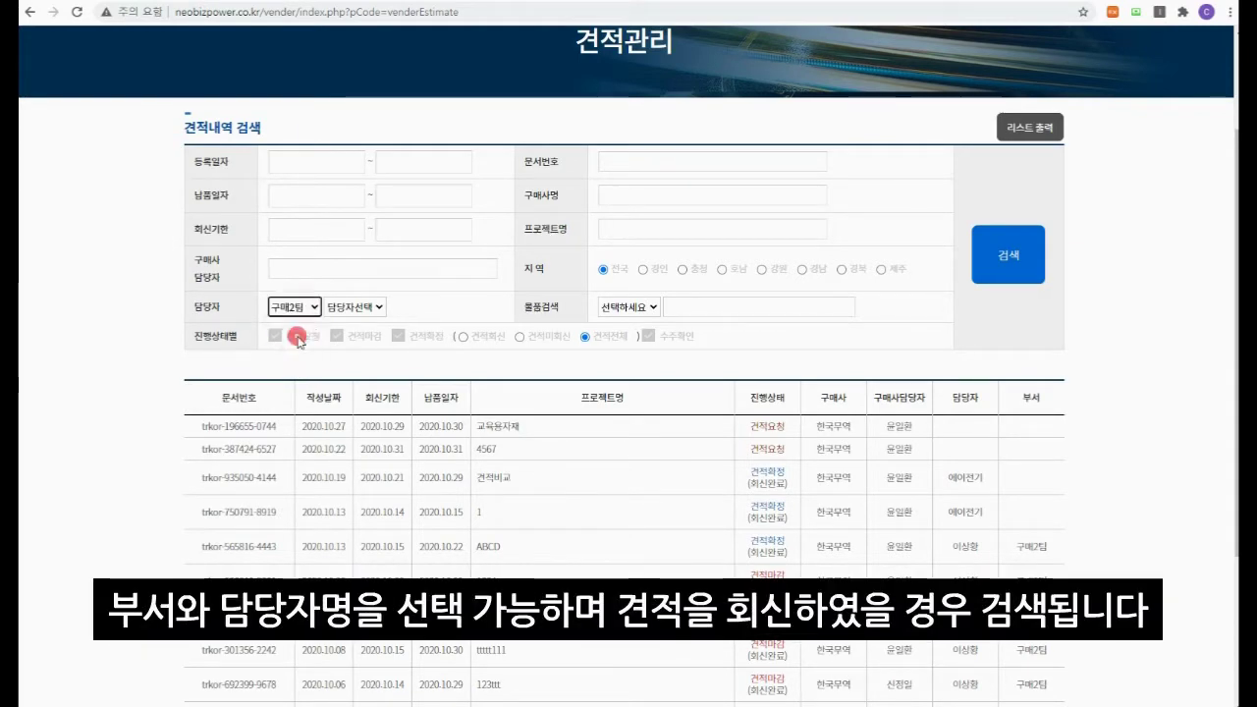
click(369, 310)
click(363, 338)
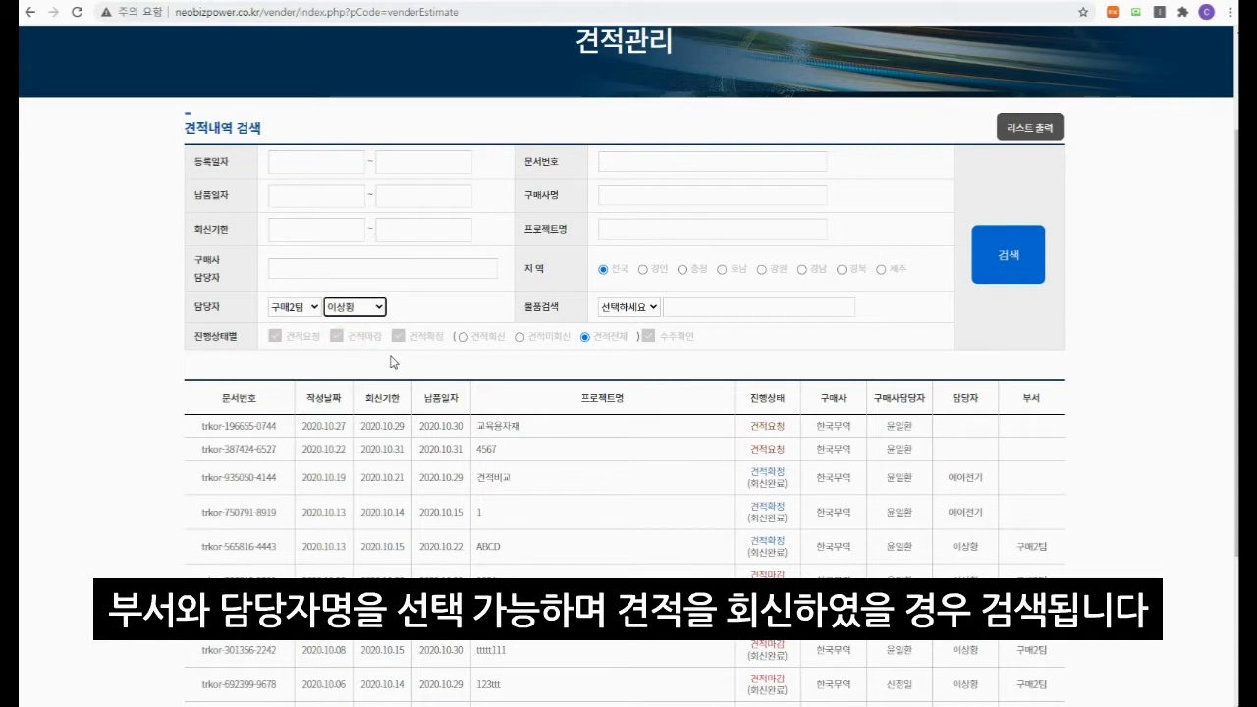
Reset the quotation search's assignee and department filters to their unselected defaults
click(356, 307)
click(351, 325)
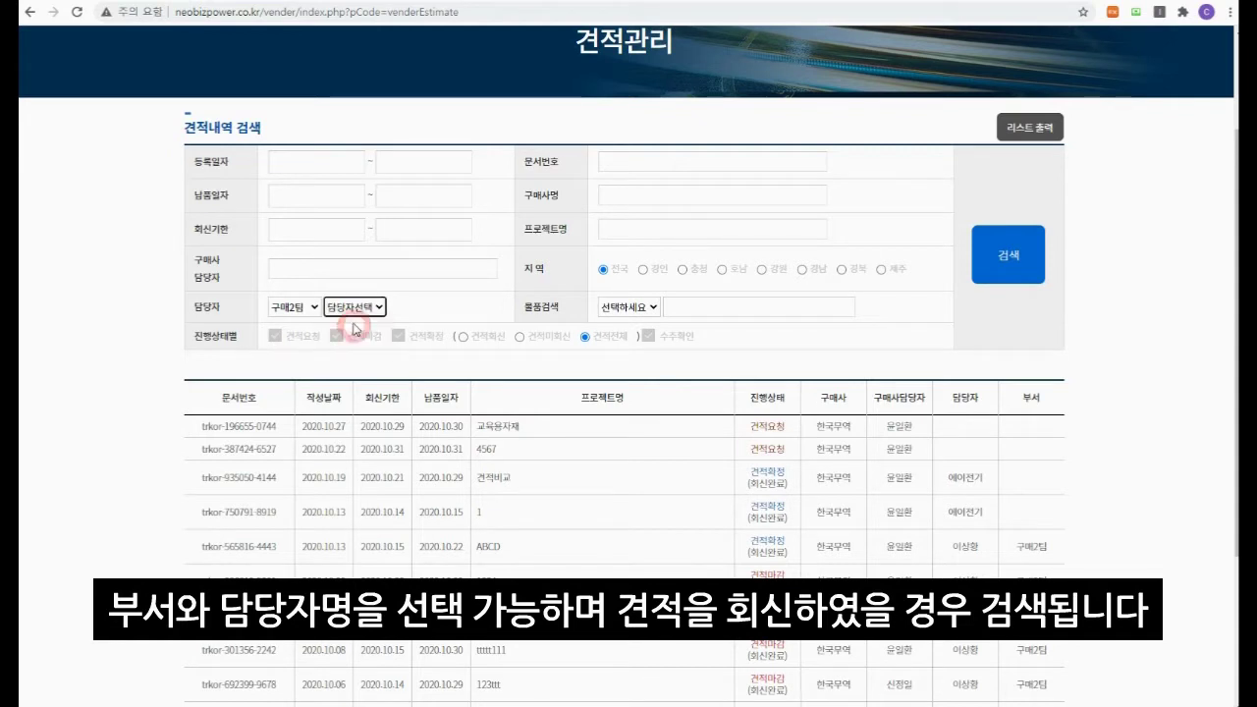
click(293, 307)
click(295, 325)
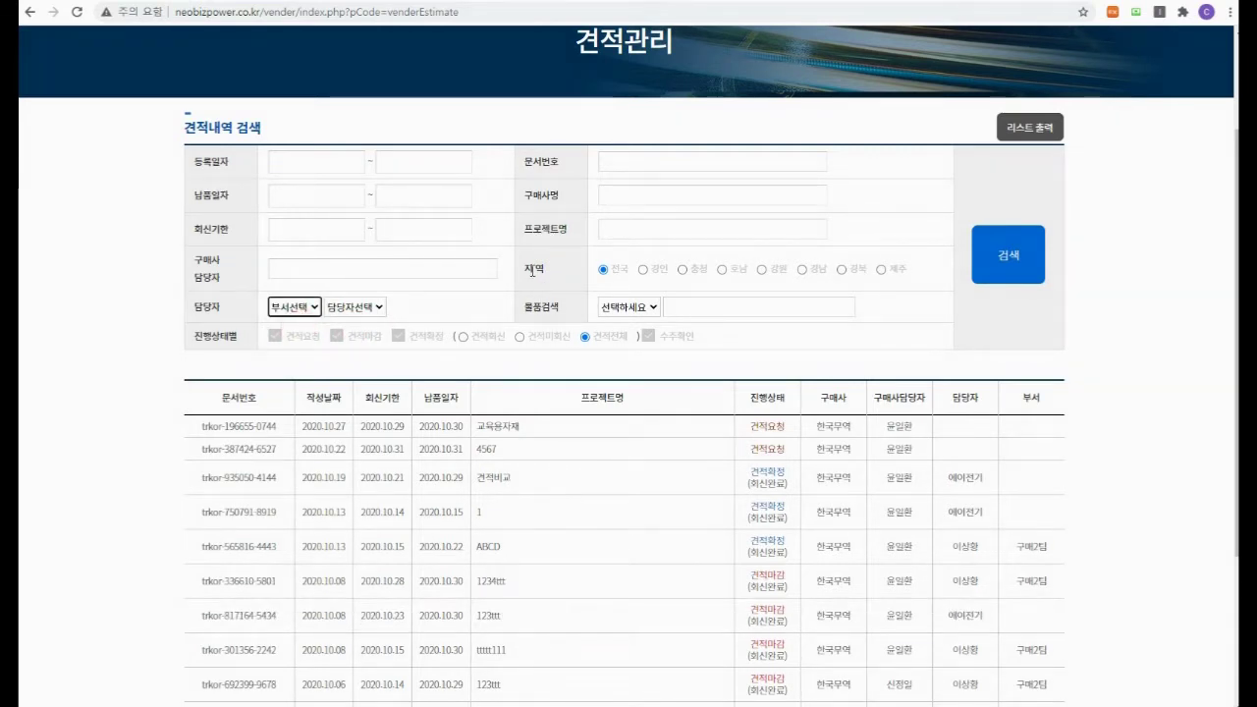
Switch the quotation search's region filter to 경남 and return it to 전국
click(884, 290)
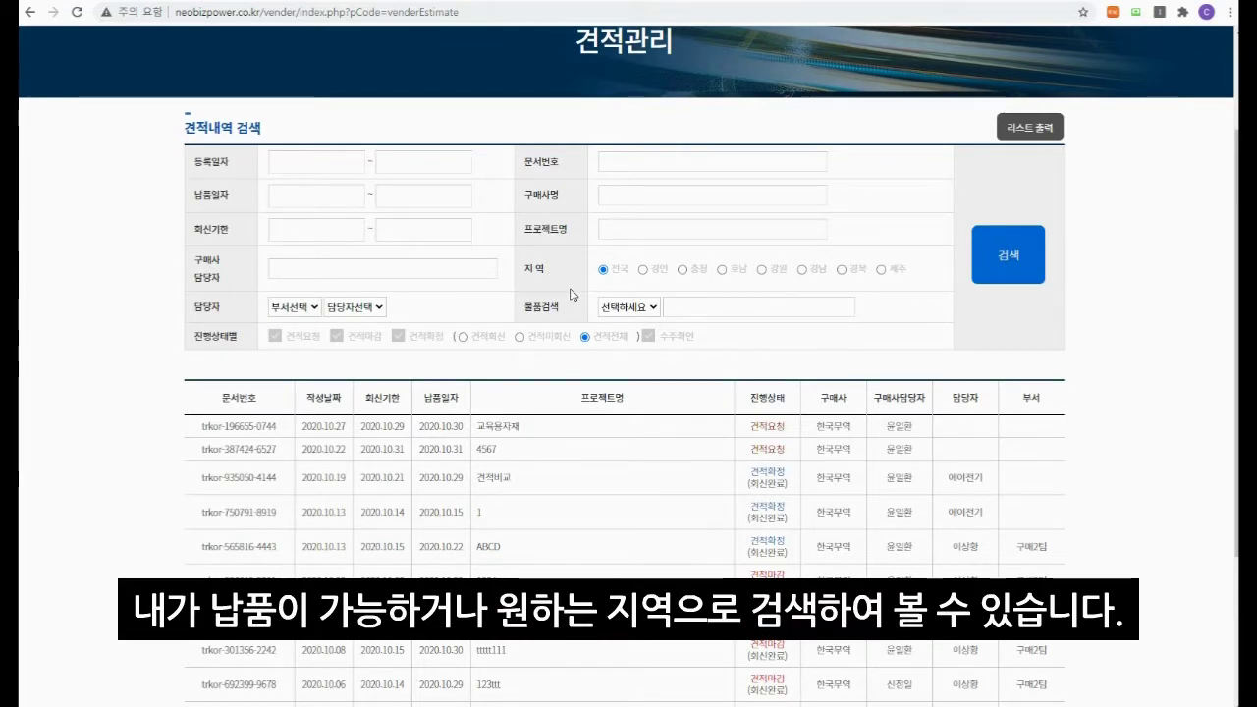
click(803, 270)
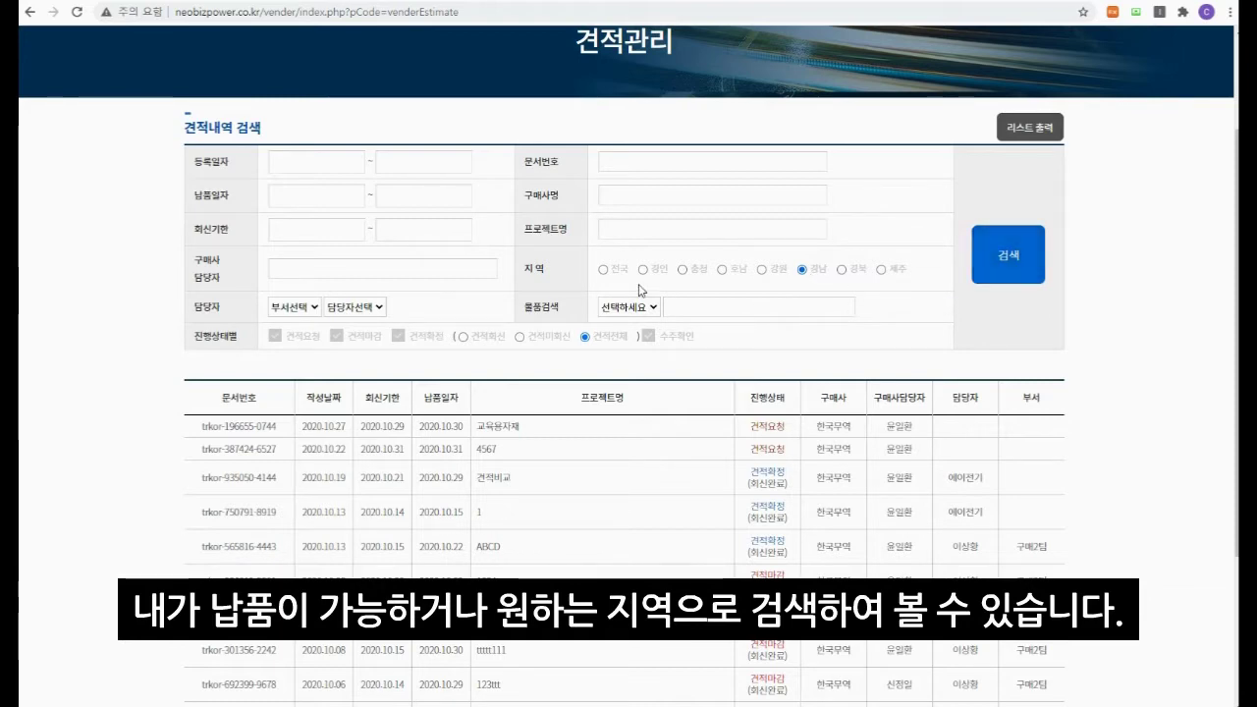
click(603, 271)
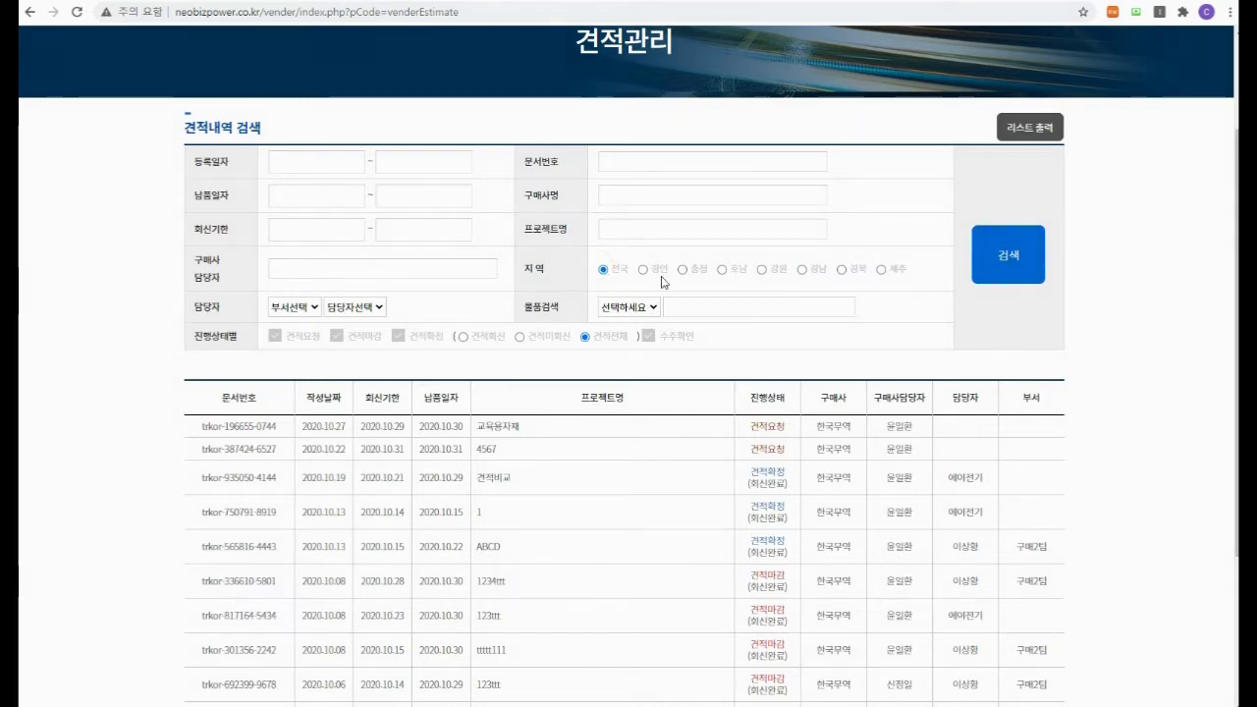
Look through the criteria offered for the item search (물품검색) without choosing one
click(637, 308)
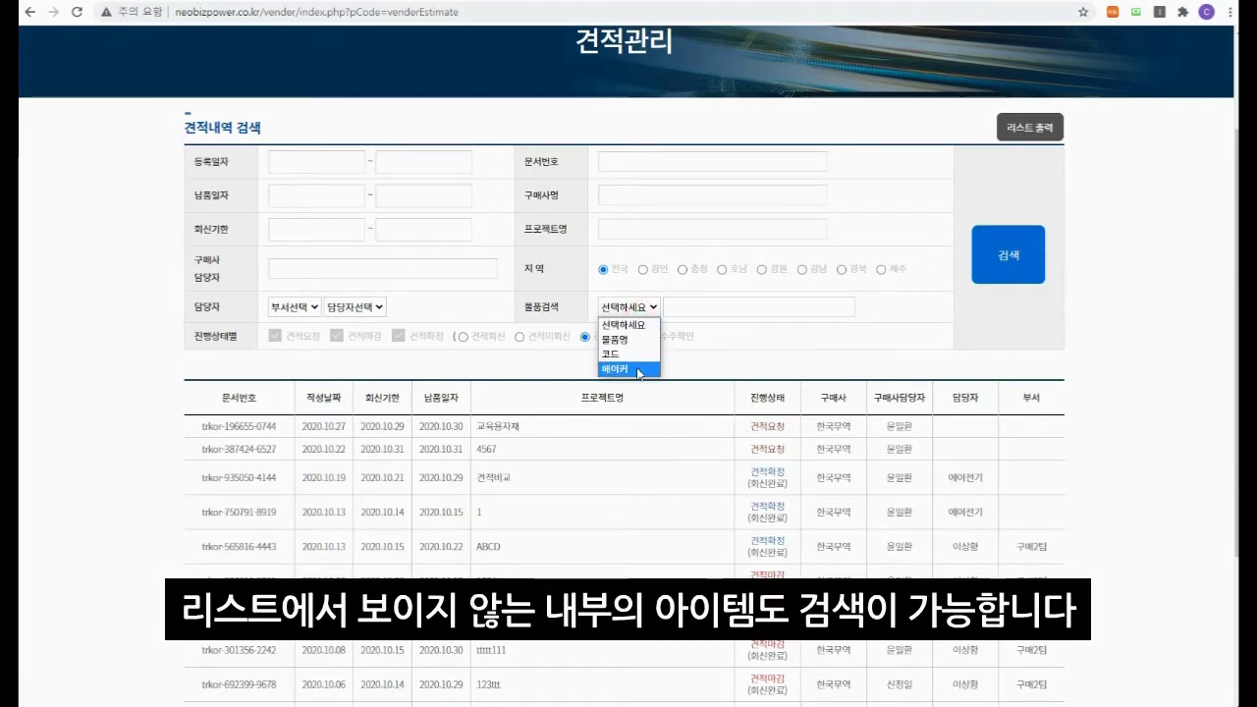
click(647, 307)
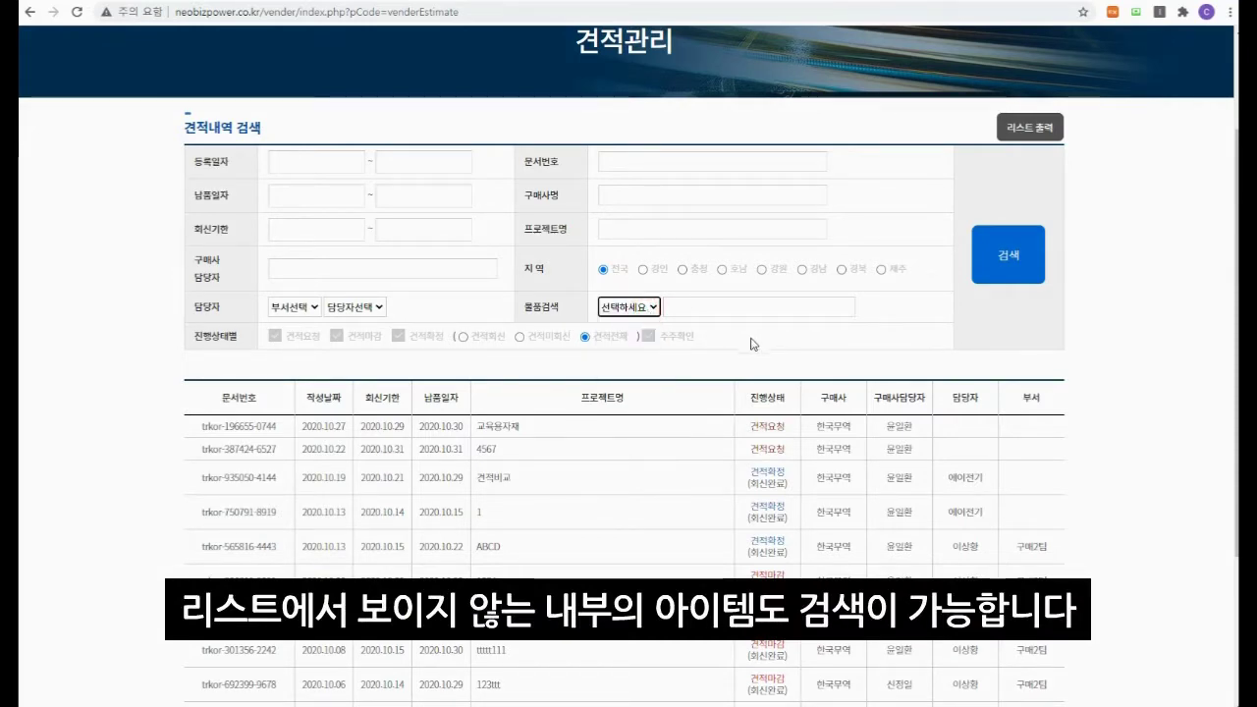
click(712, 350)
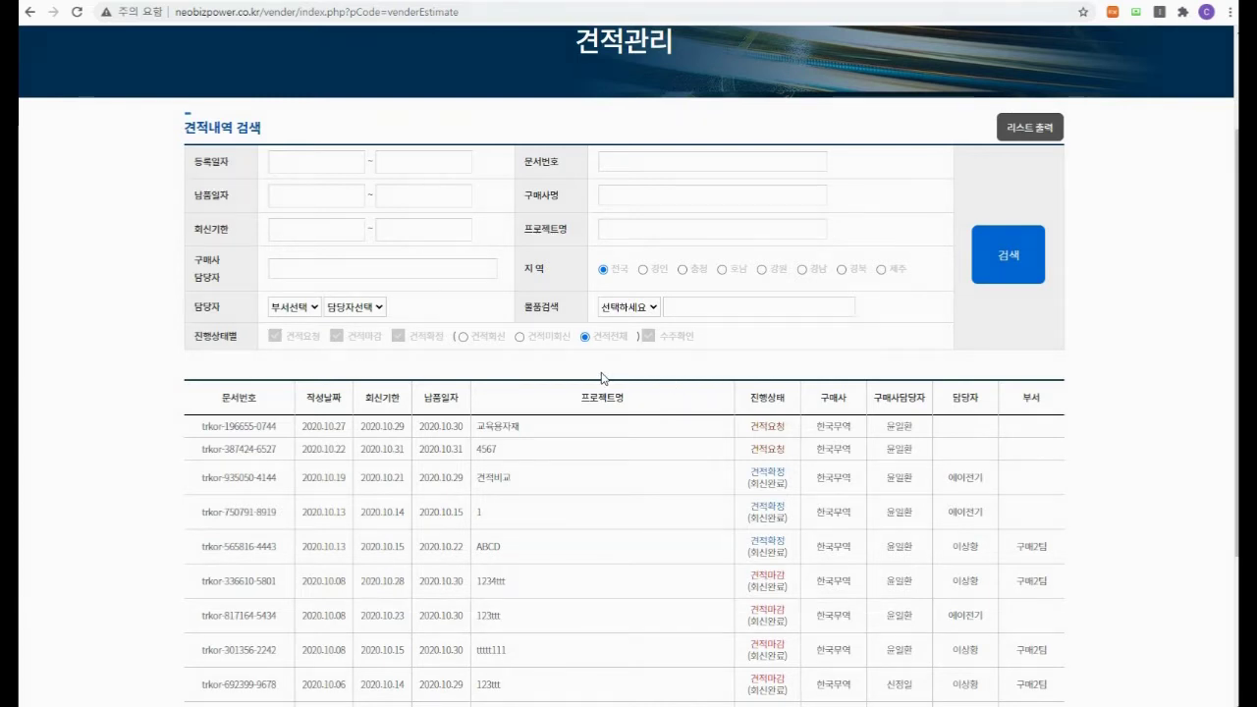
Search the quotations by the 견적요청 progress status
click(276, 336)
click(990, 258)
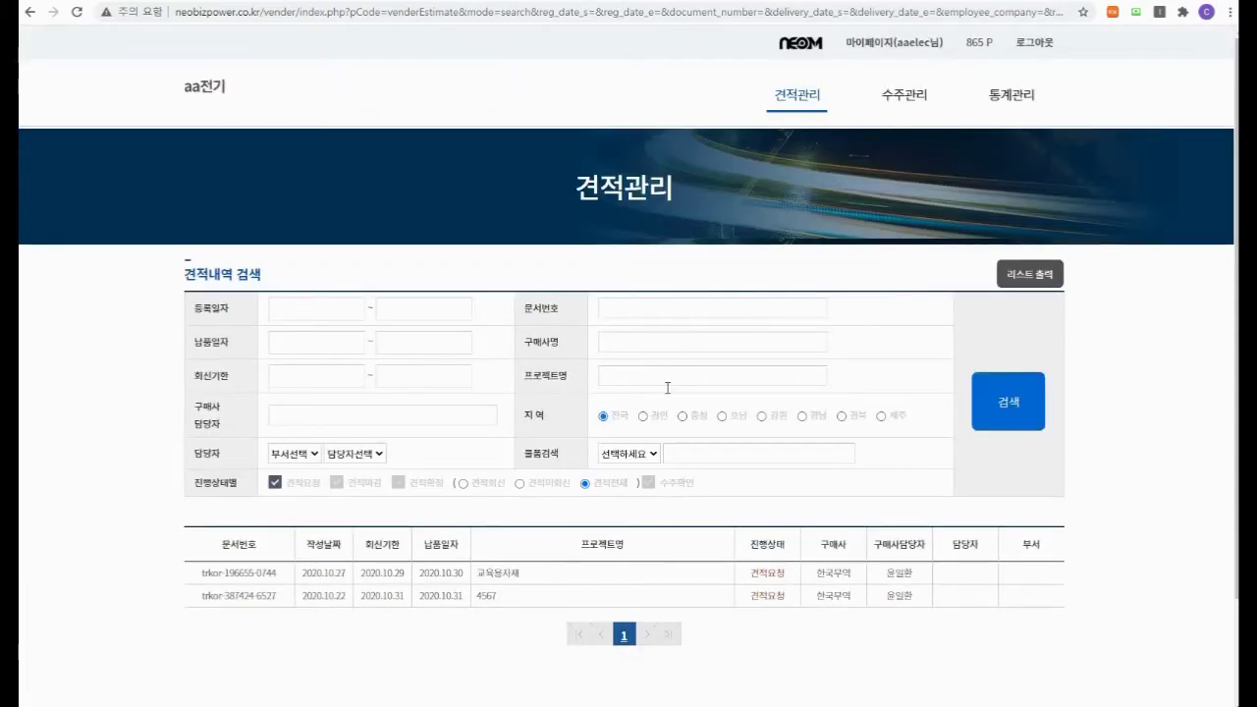
Remove the 견적요청 status filter and search again for the full quotation list
scroll(678, 393, down, 1)
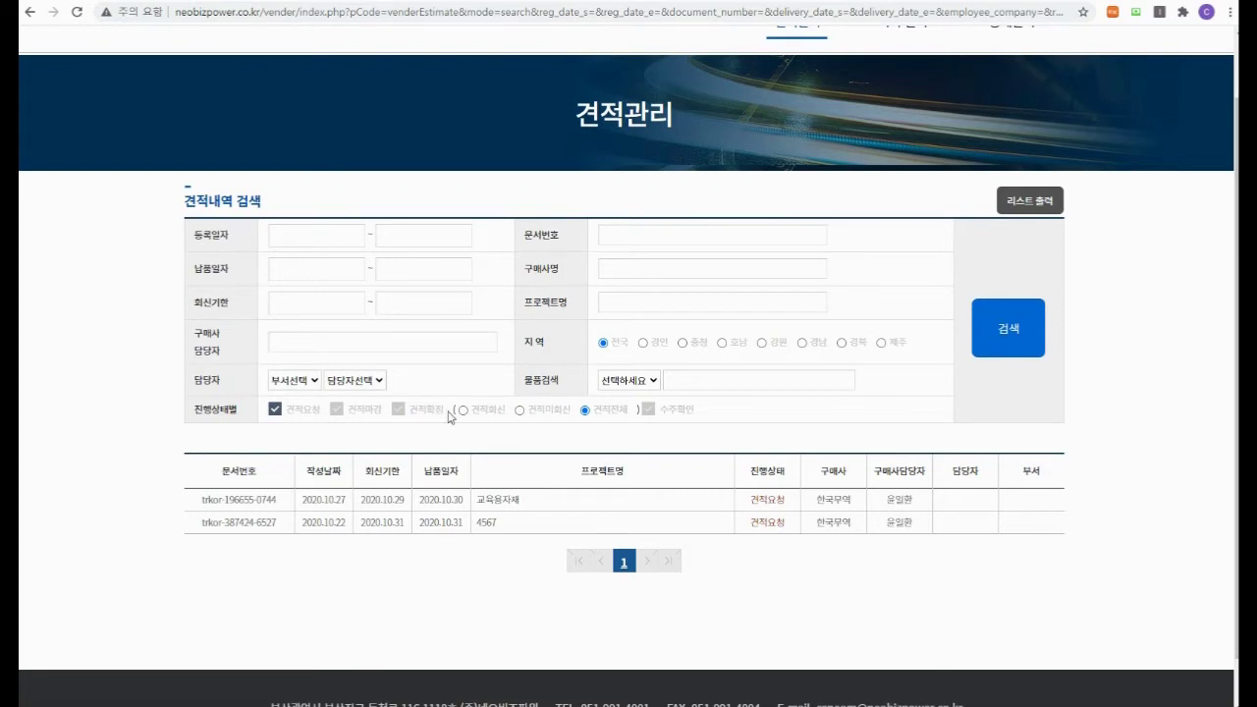
click(275, 409)
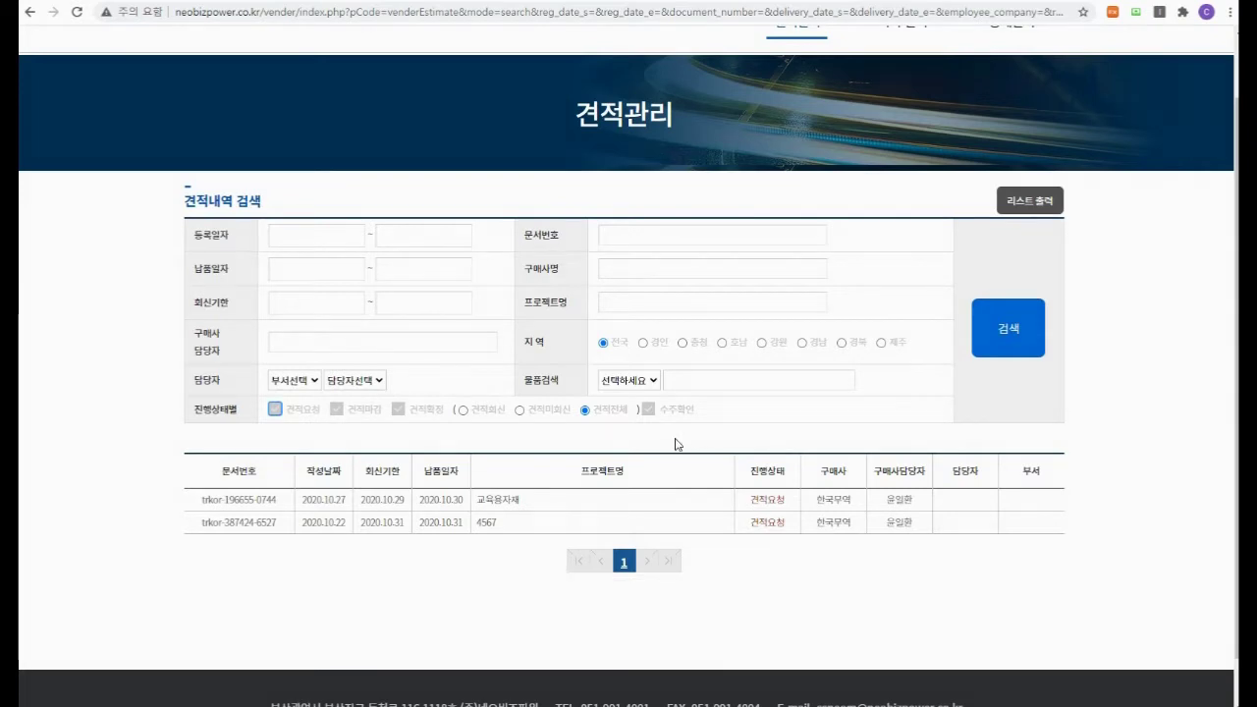
click(1009, 328)
scroll(685, 398, down, 2)
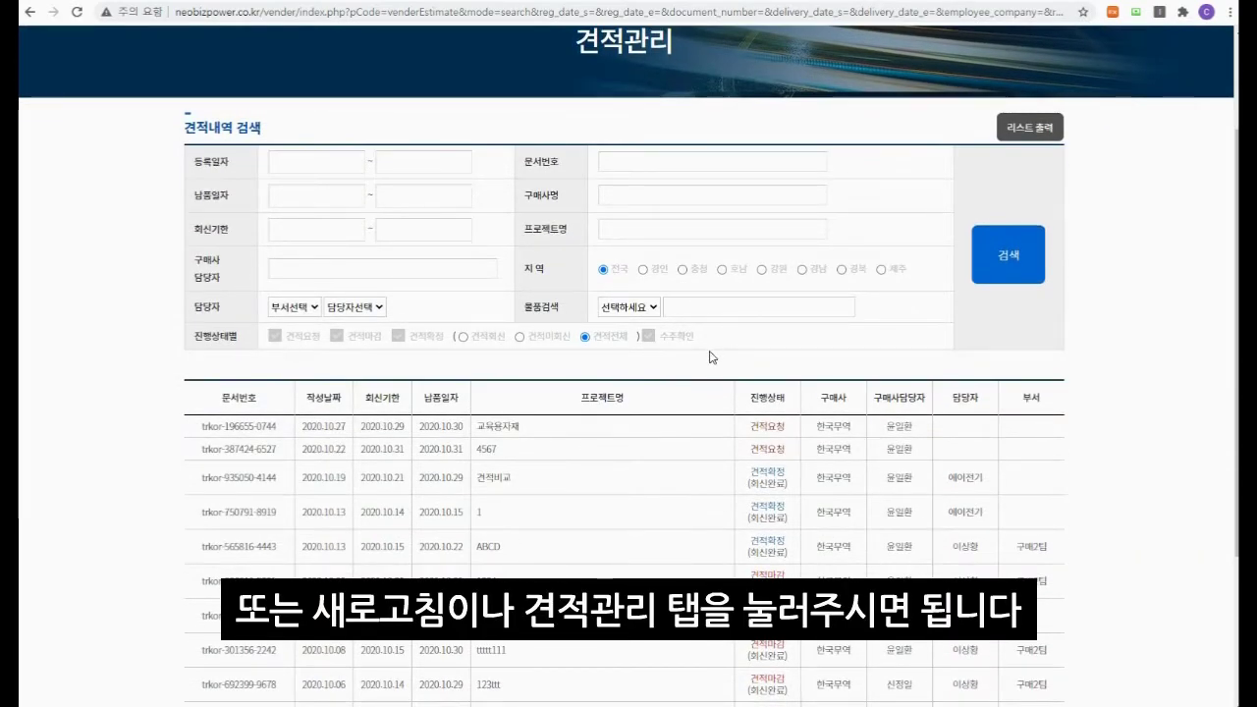
View the company information of buyer 한국무역 from the first listed quotation, and close it
scroll(711, 356, down, 1)
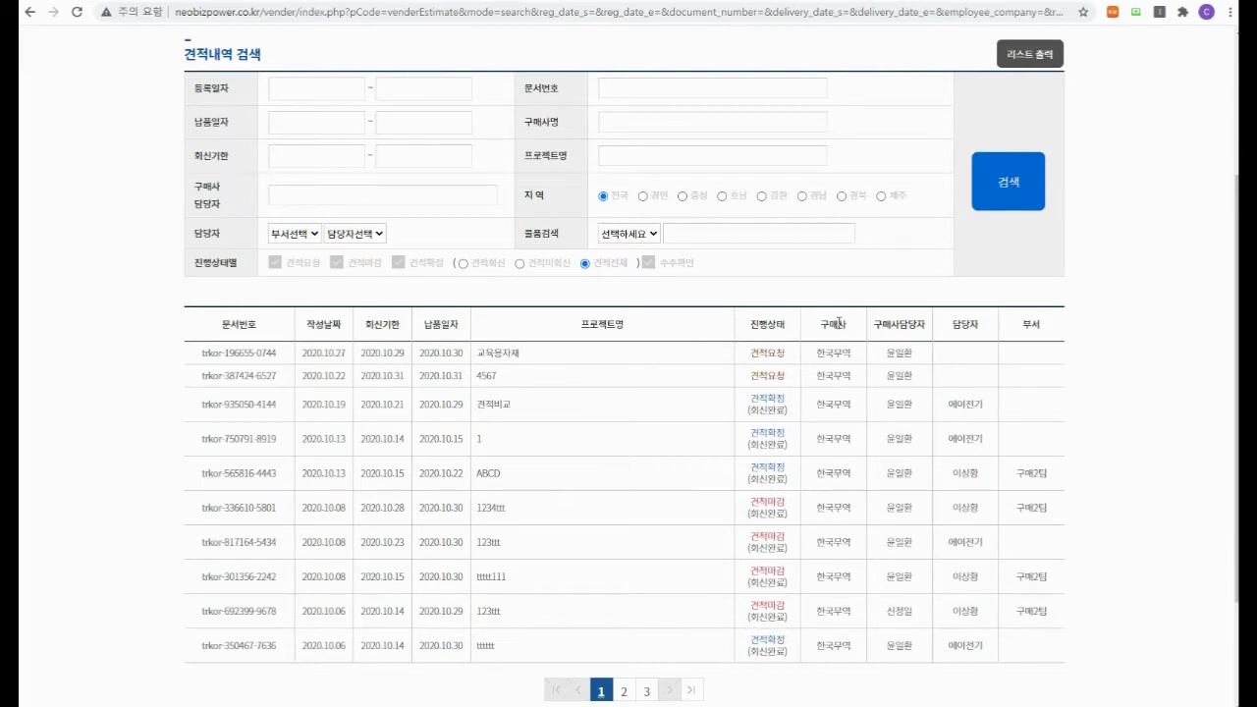
click(832, 356)
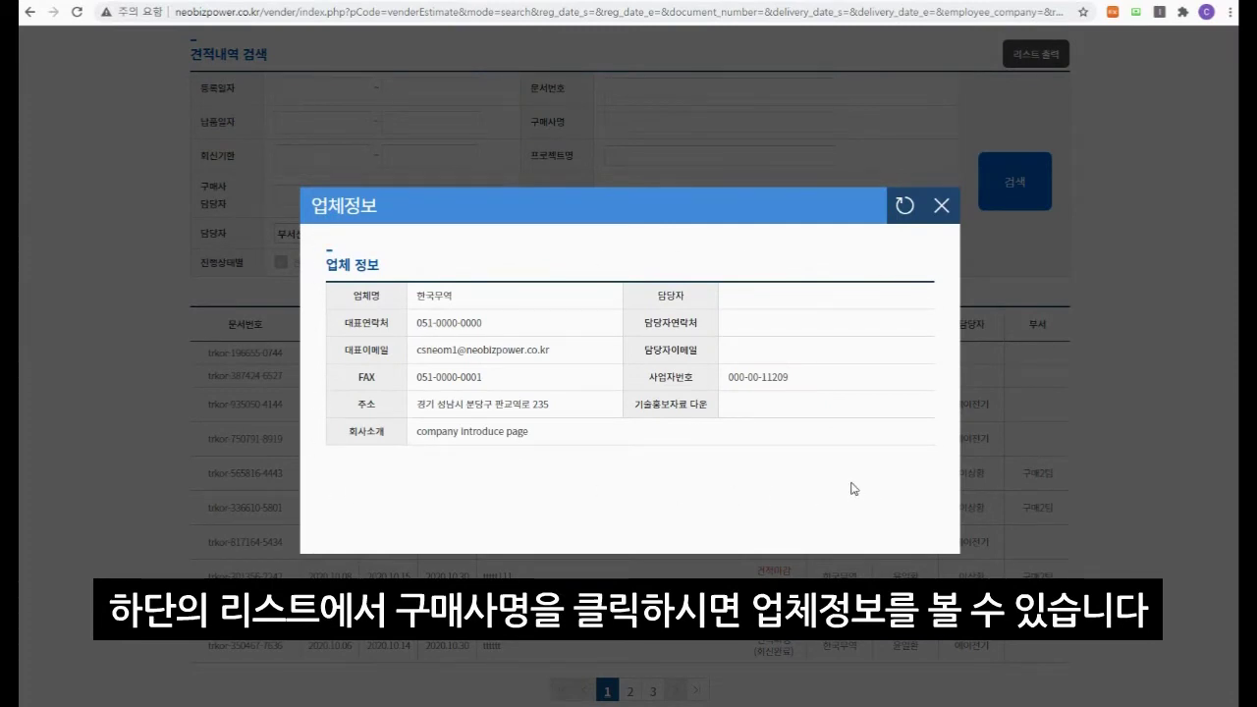
click(941, 205)
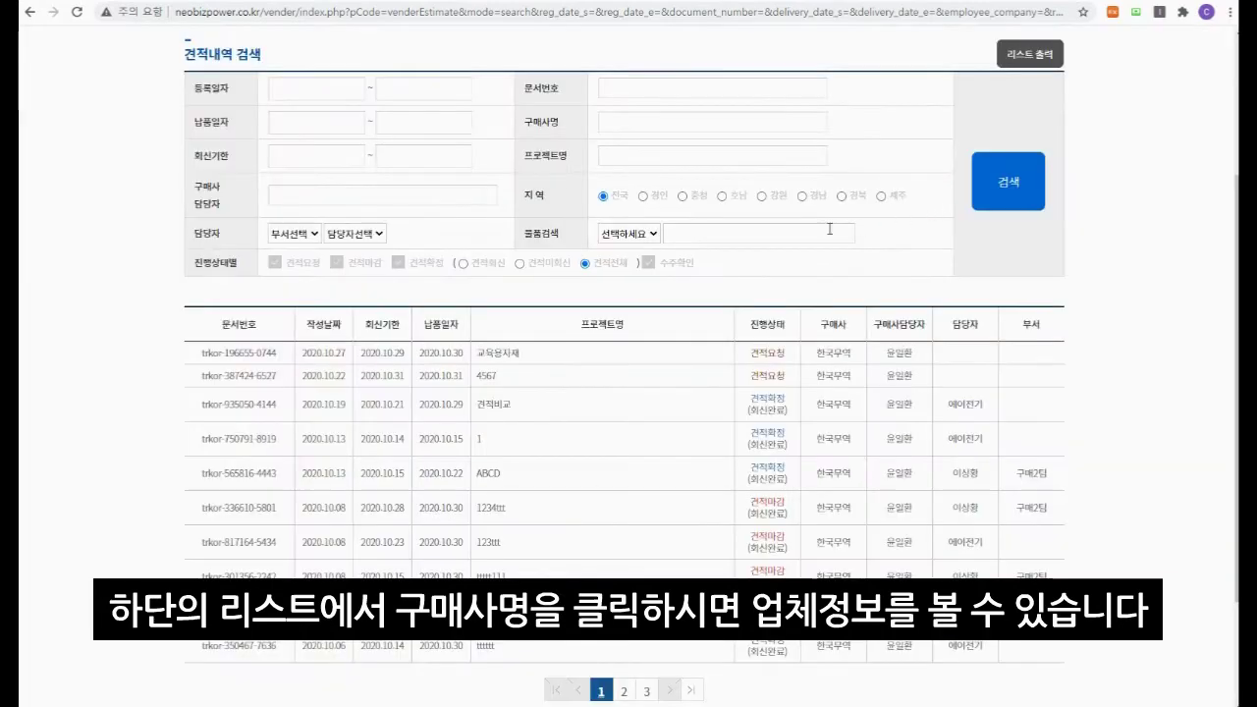
Open the quotation request for the project 교육용자재 through its document number in the list
scroll(629, 382, down, 1)
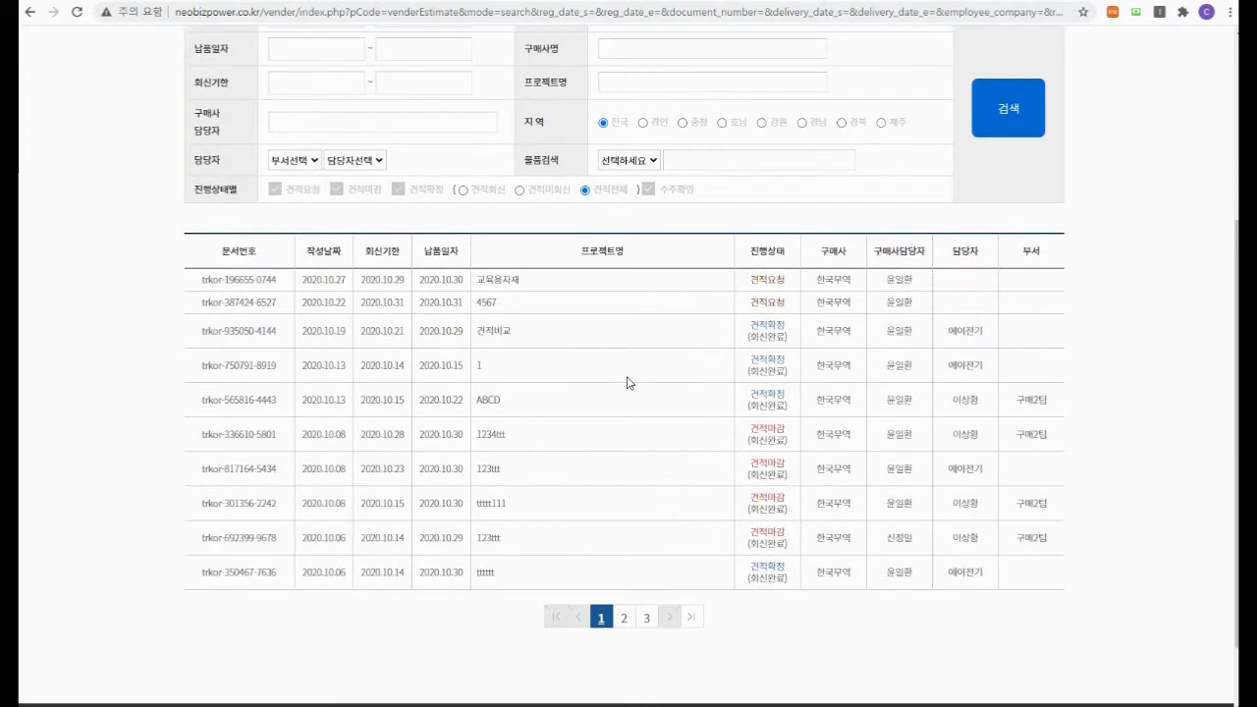
scroll(628, 382, up, 1)
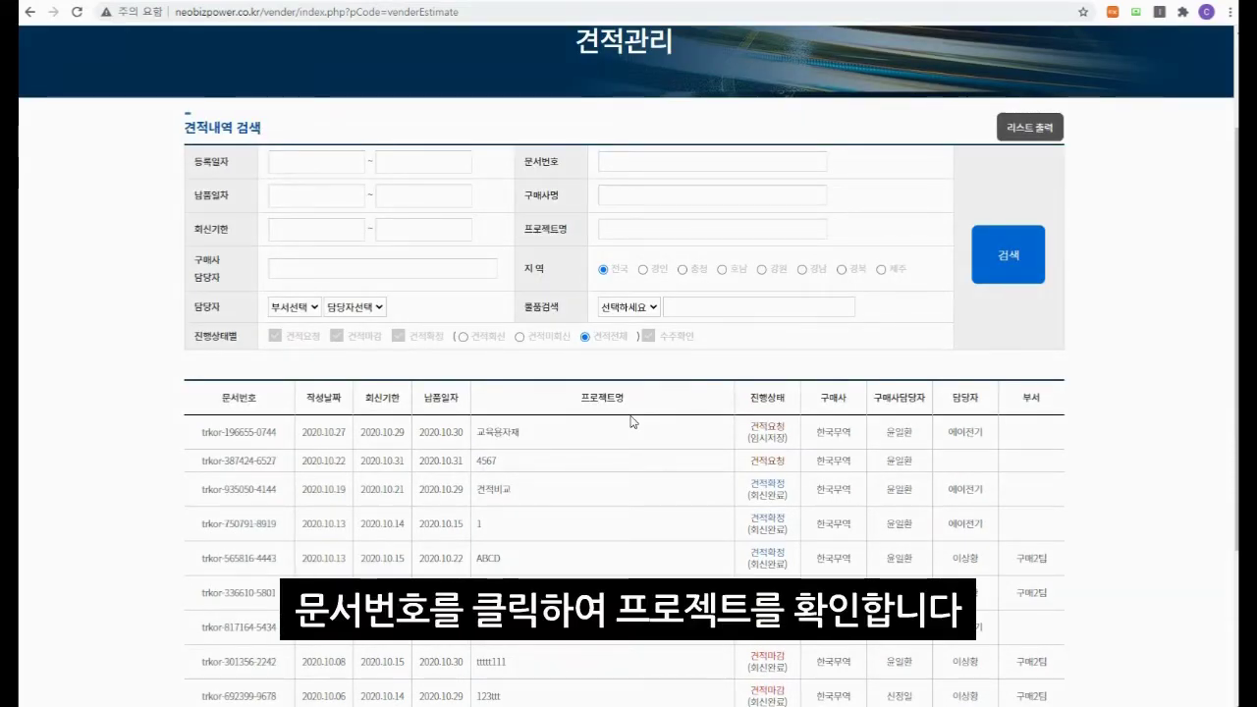
click(259, 434)
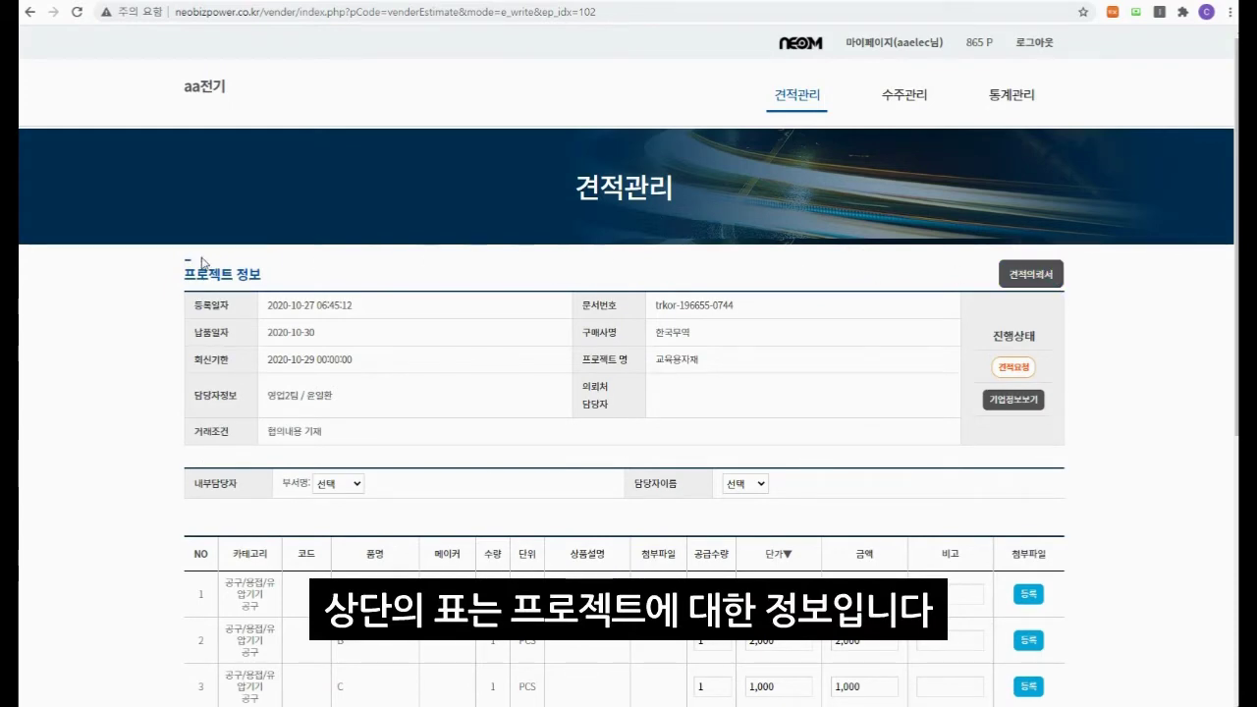
Assign the quotation's internal contact to department 구매부 and its first listed staff member
scroll(450, 378, down, 1)
click(354, 412)
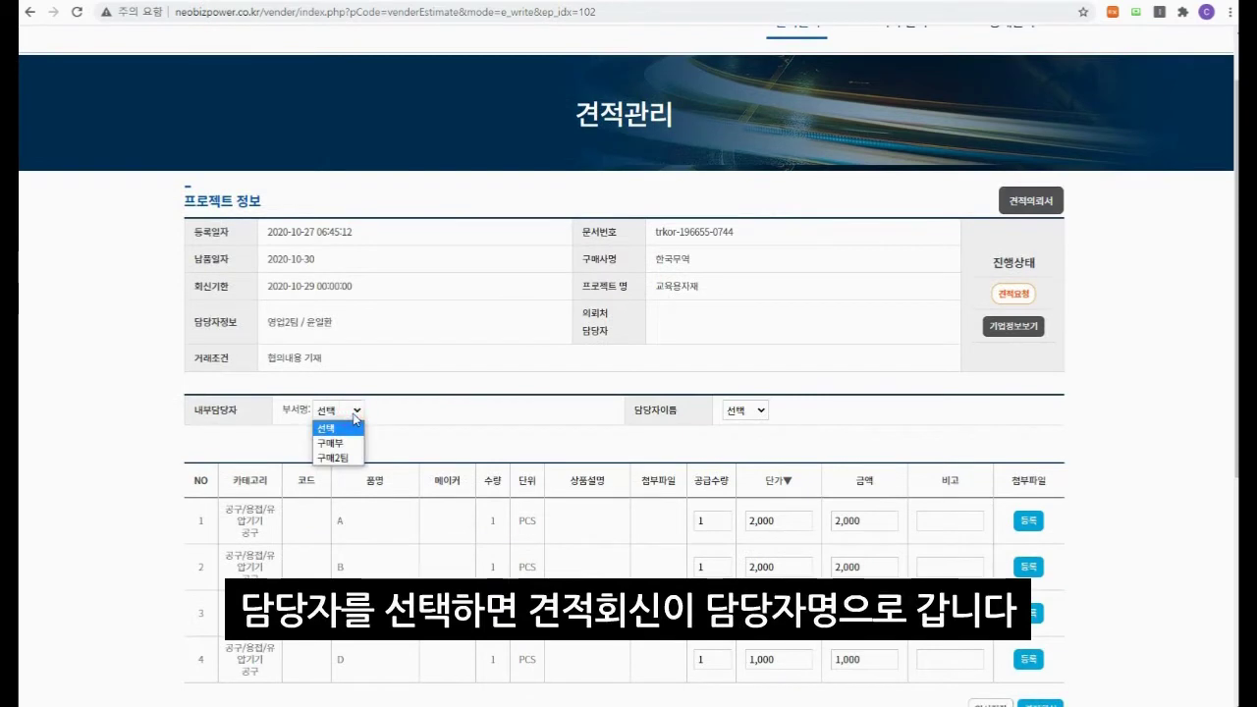
click(330, 443)
click(745, 410)
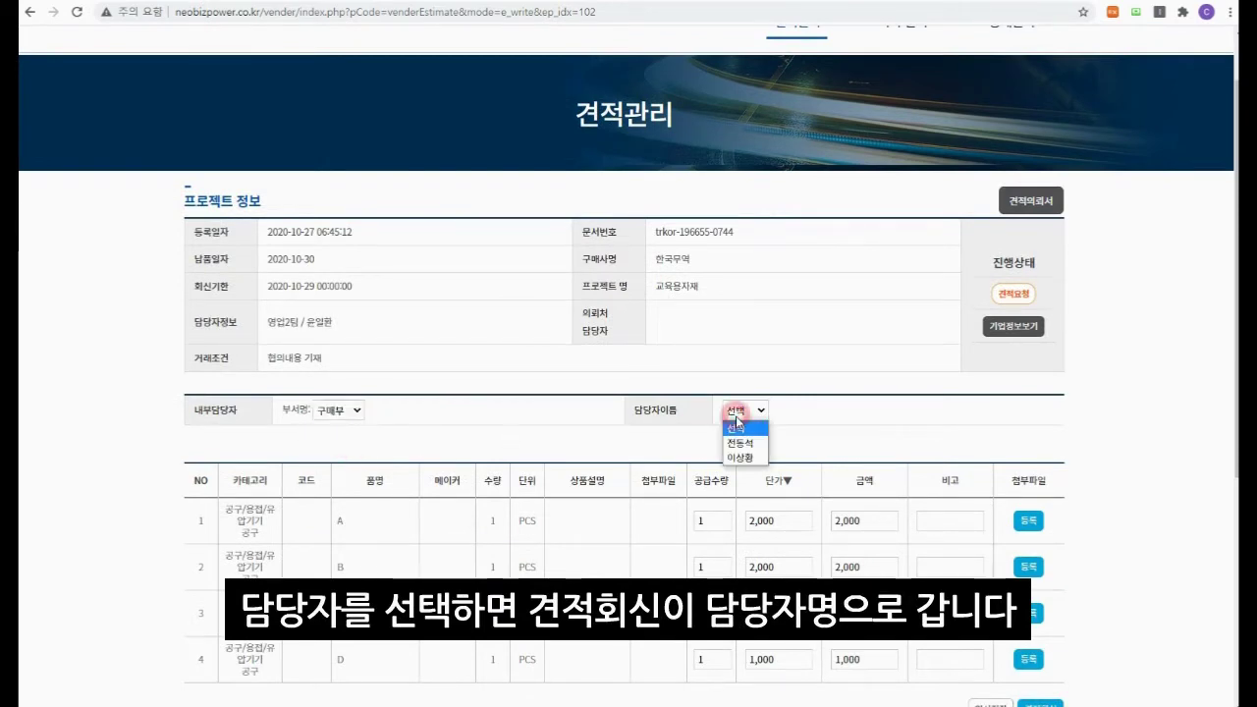
click(753, 441)
Reset the quotation's internal contact name and department to the unselected option (선택)
click(747, 411)
click(738, 426)
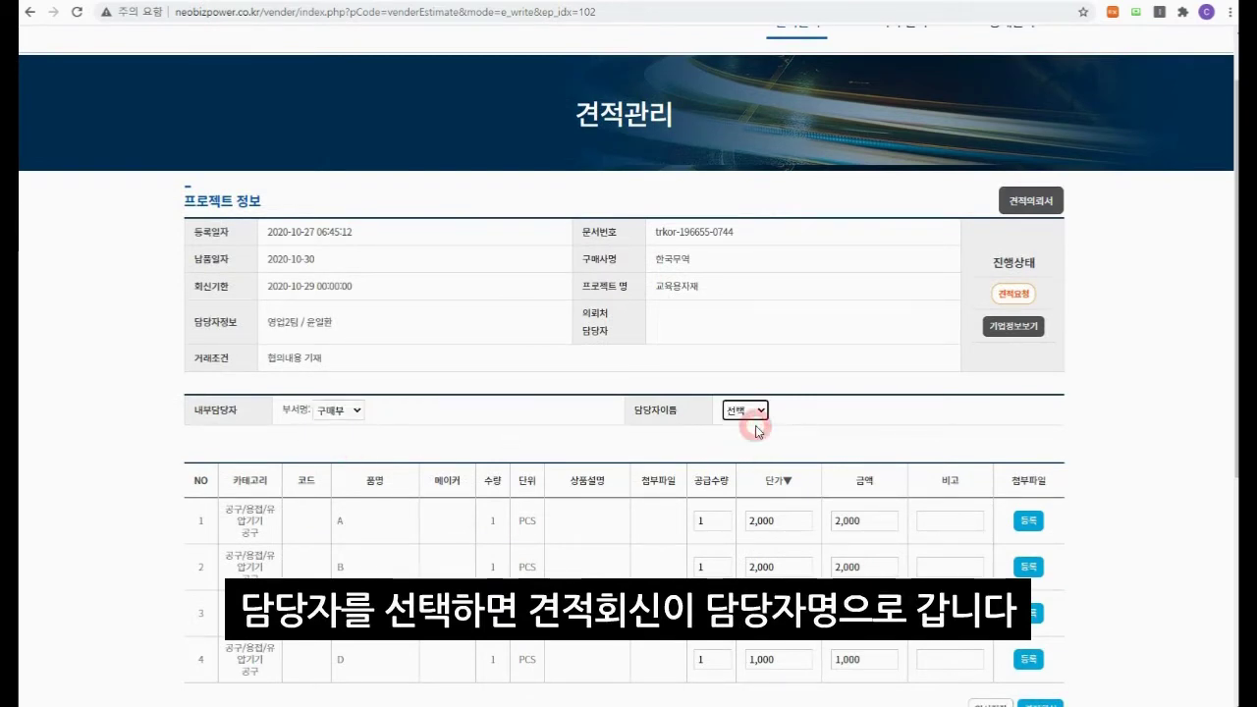
click(351, 410)
click(353, 429)
scroll(739, 437, up, 1)
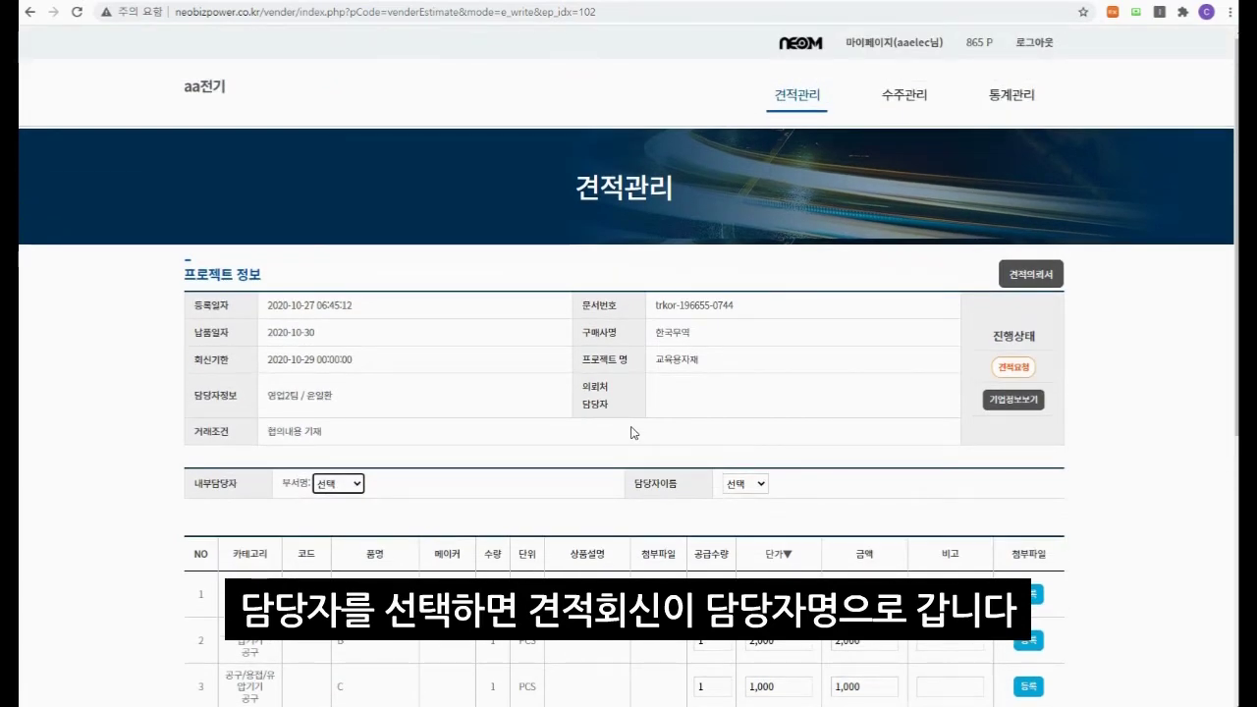
Apply the first item's unit price of 2,000 to all items in the quotation and confirm the bulk change
scroll(632, 413, down, 3)
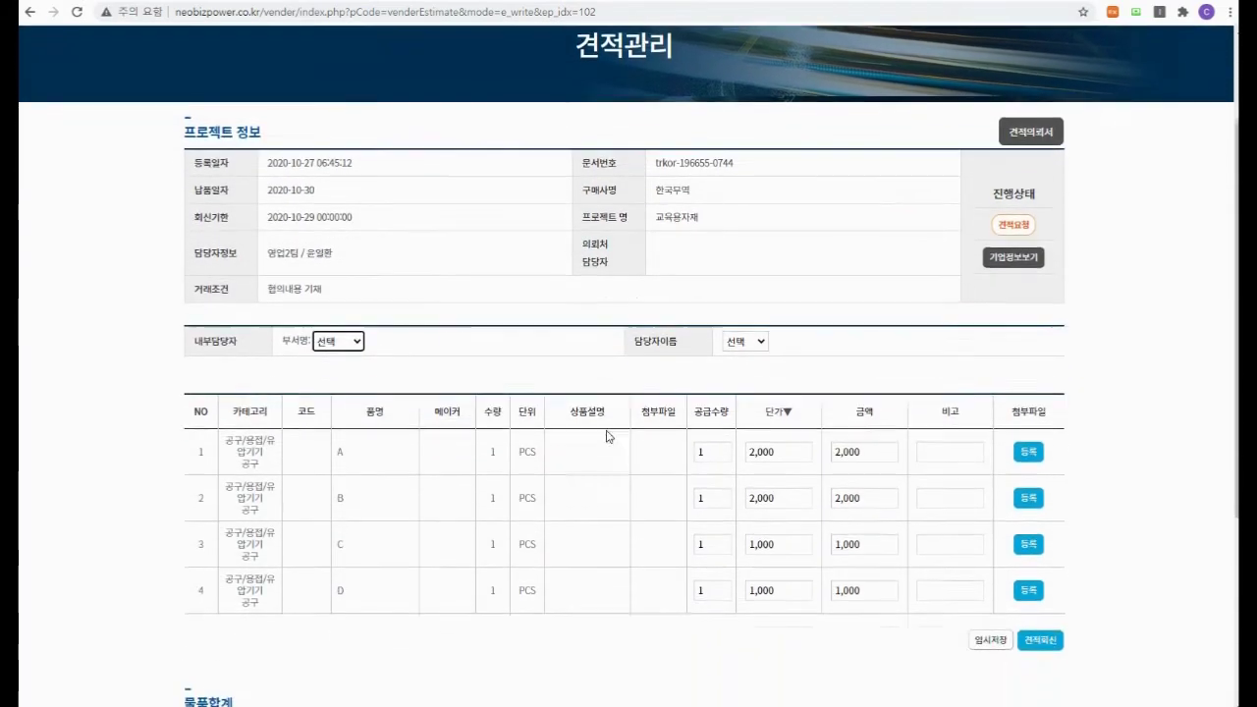
double_click(776, 374)
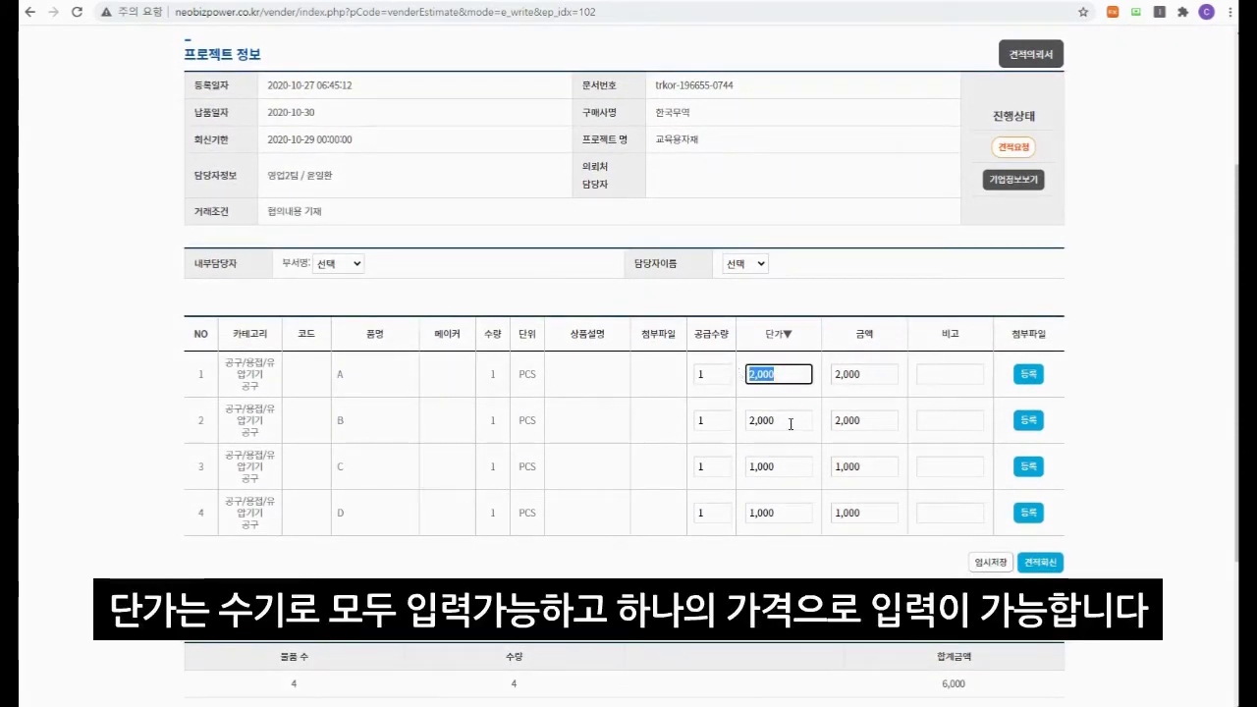
click(795, 373)
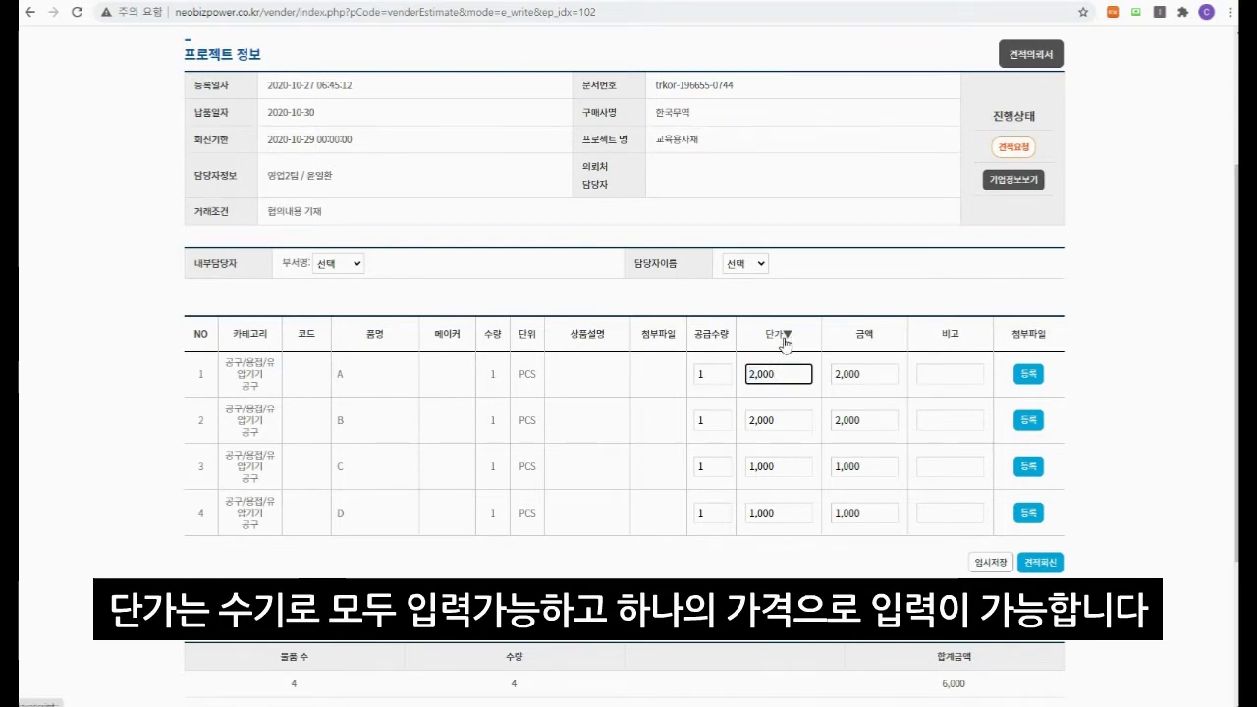
click(786, 336)
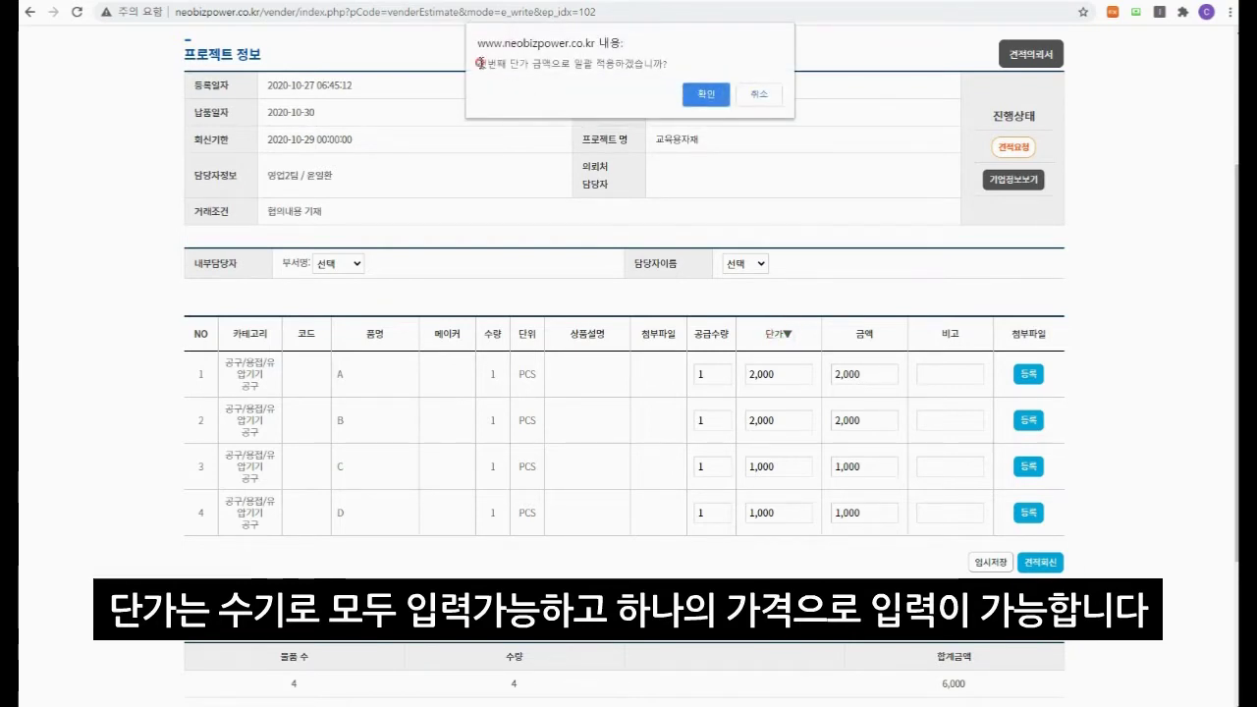
mouse_move(479, 62)
mouse_down()
mouse_move(688, 56)
mouse_move(468, 54)
mouse_up()
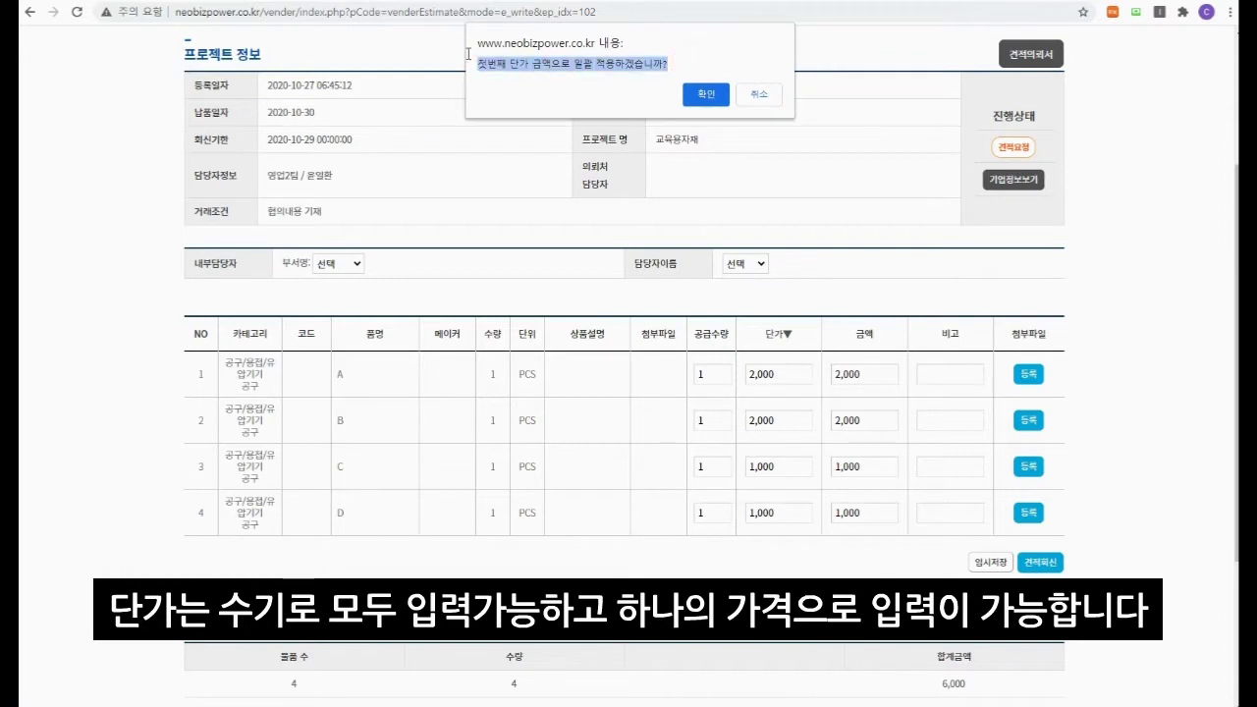
drag(663, 63, 687, 60)
click(681, 77)
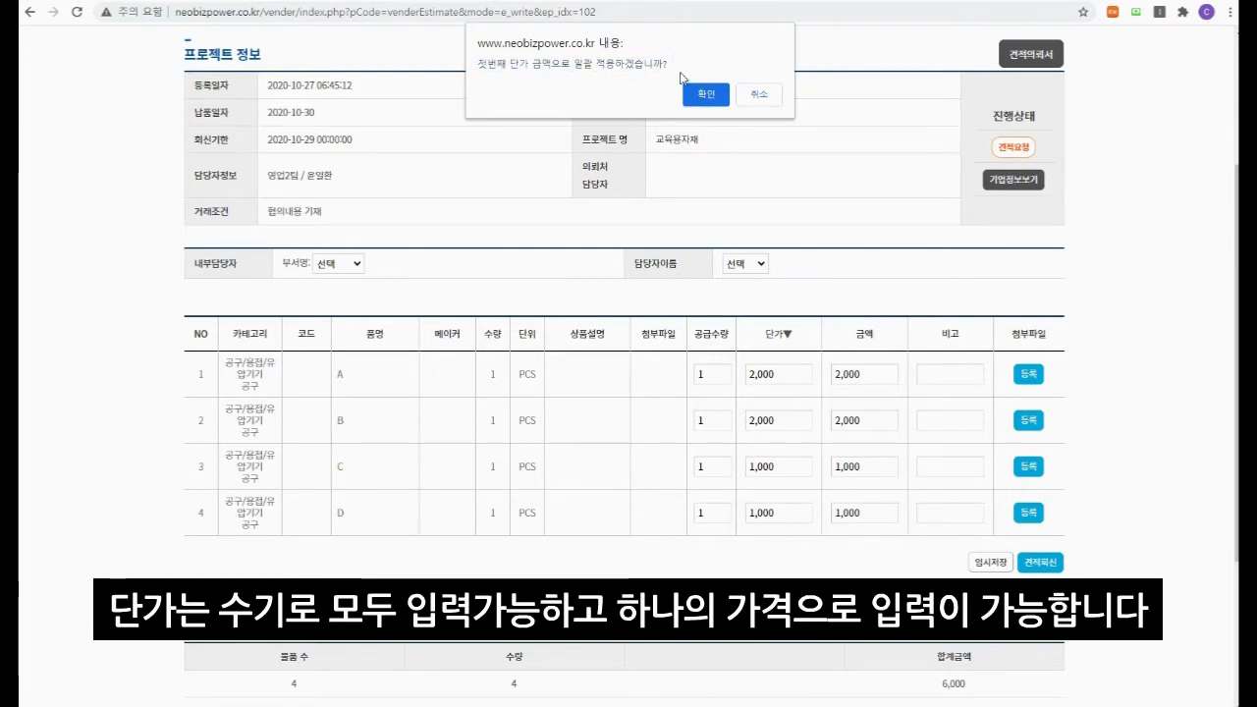
click(705, 93)
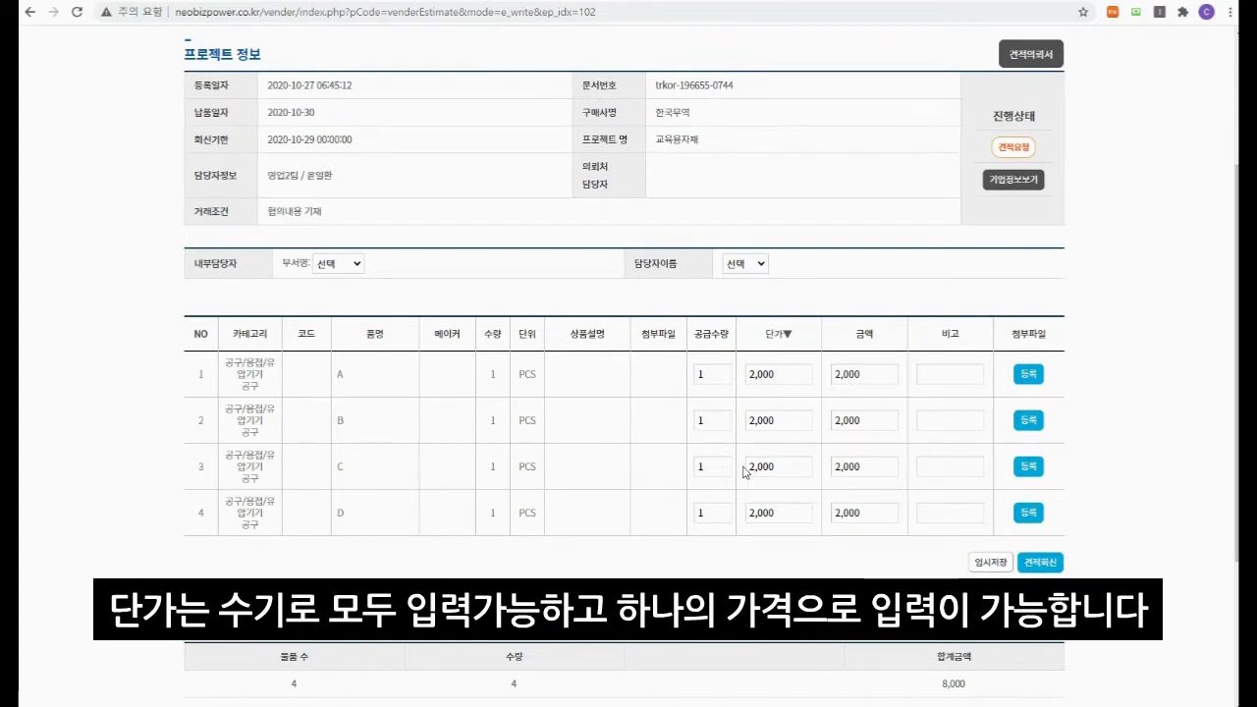
Set the unit prices of items C and D to 1,000 each
double_click(798, 467)
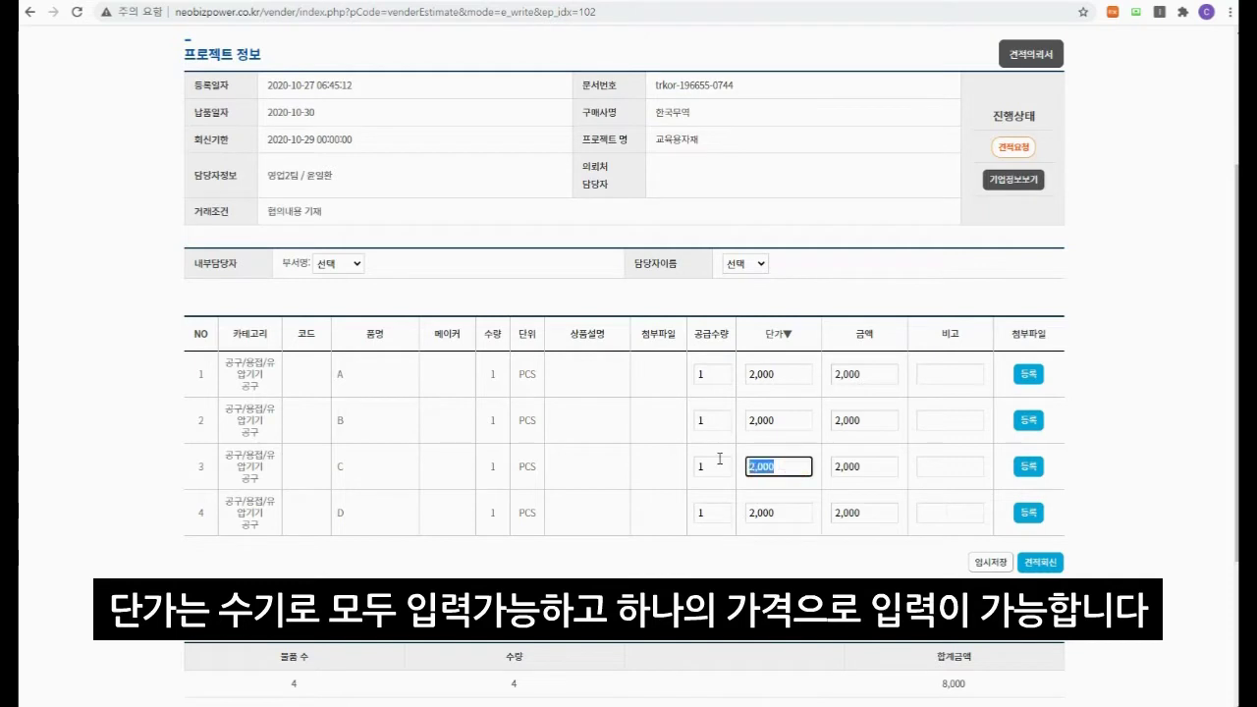
text(1,000)
double_click(796, 513)
text(1000)
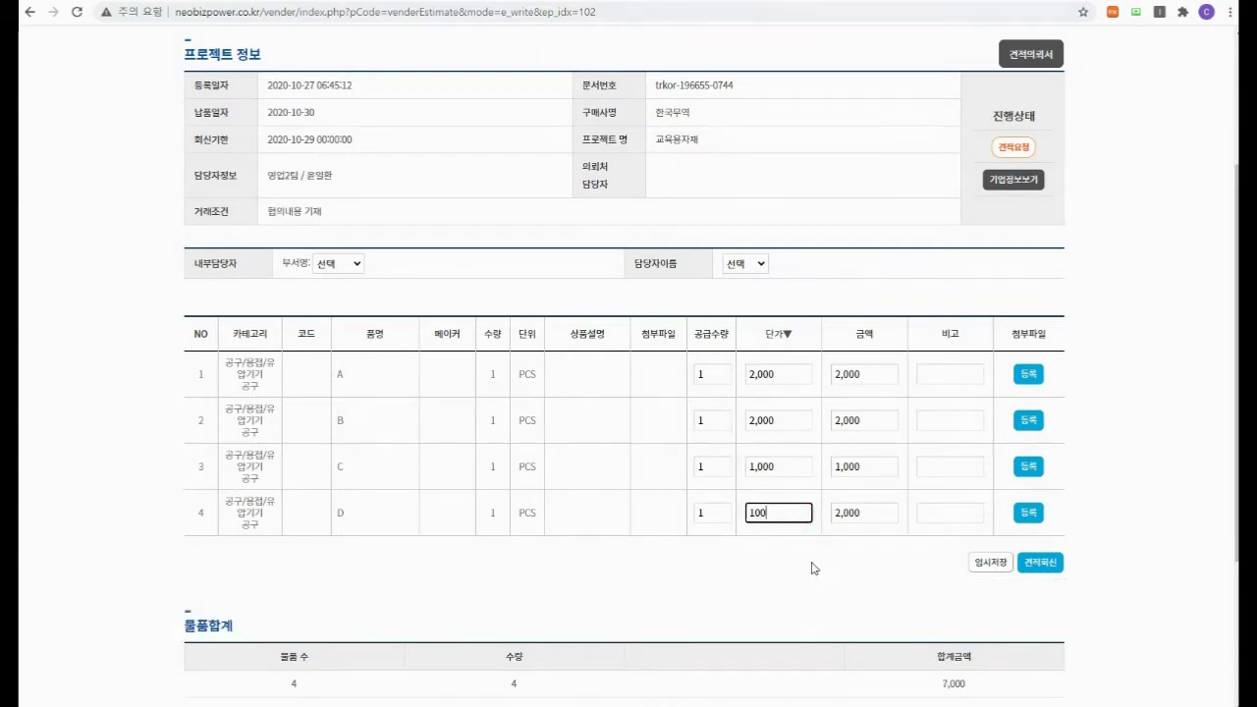
click(820, 574)
Save the quotation temporarily (임시저장) without replying to the buyer
scroll(714, 549, down, 1)
click(986, 490)
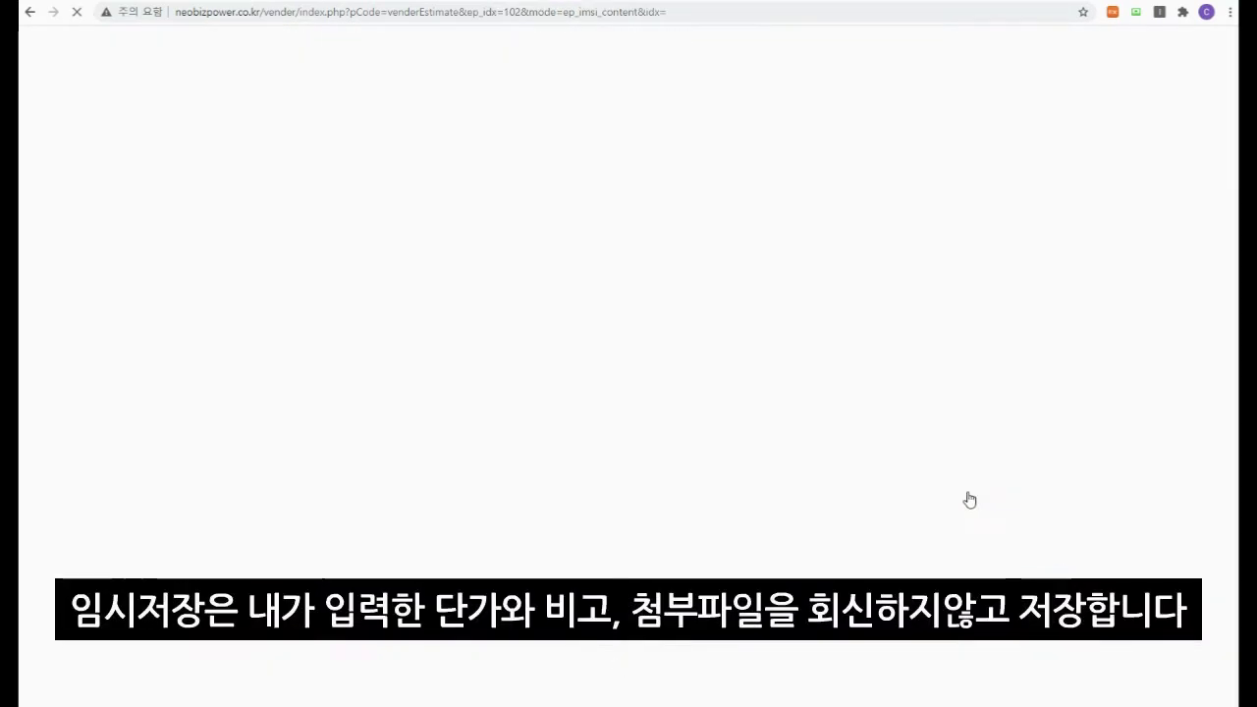
click(757, 98)
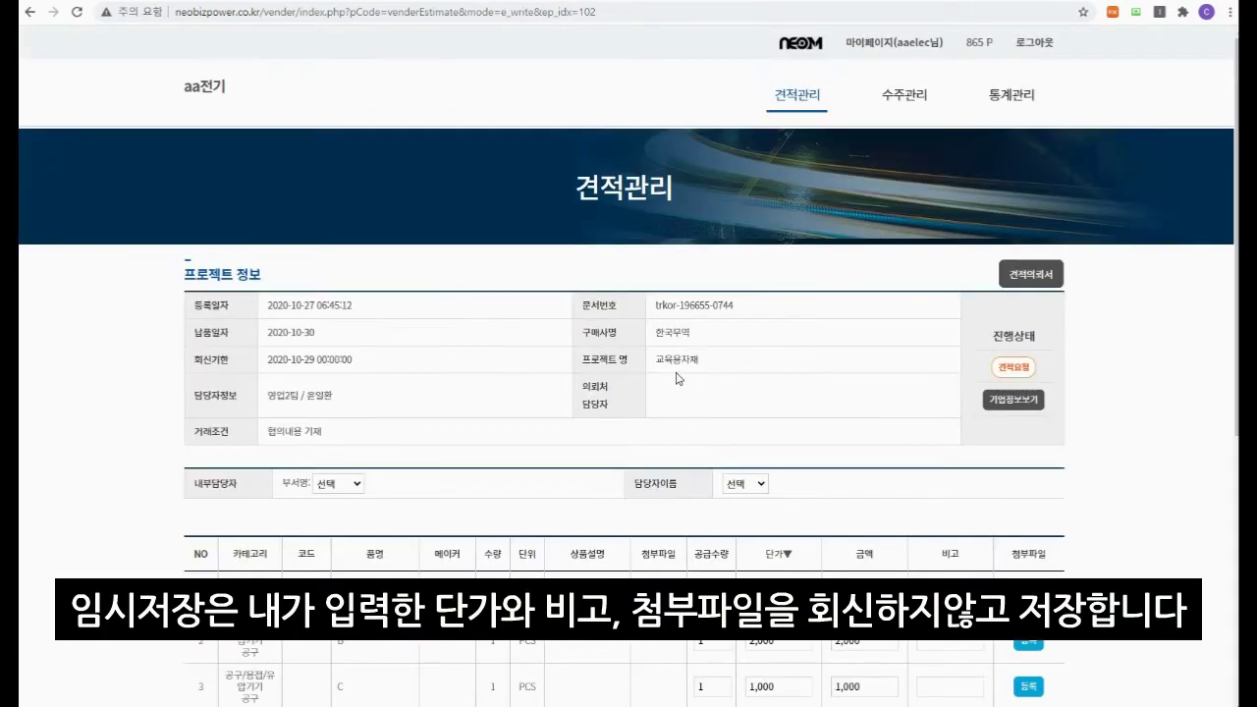
Return to the quotation list and reopen the request for the project 교육용자재
click(797, 100)
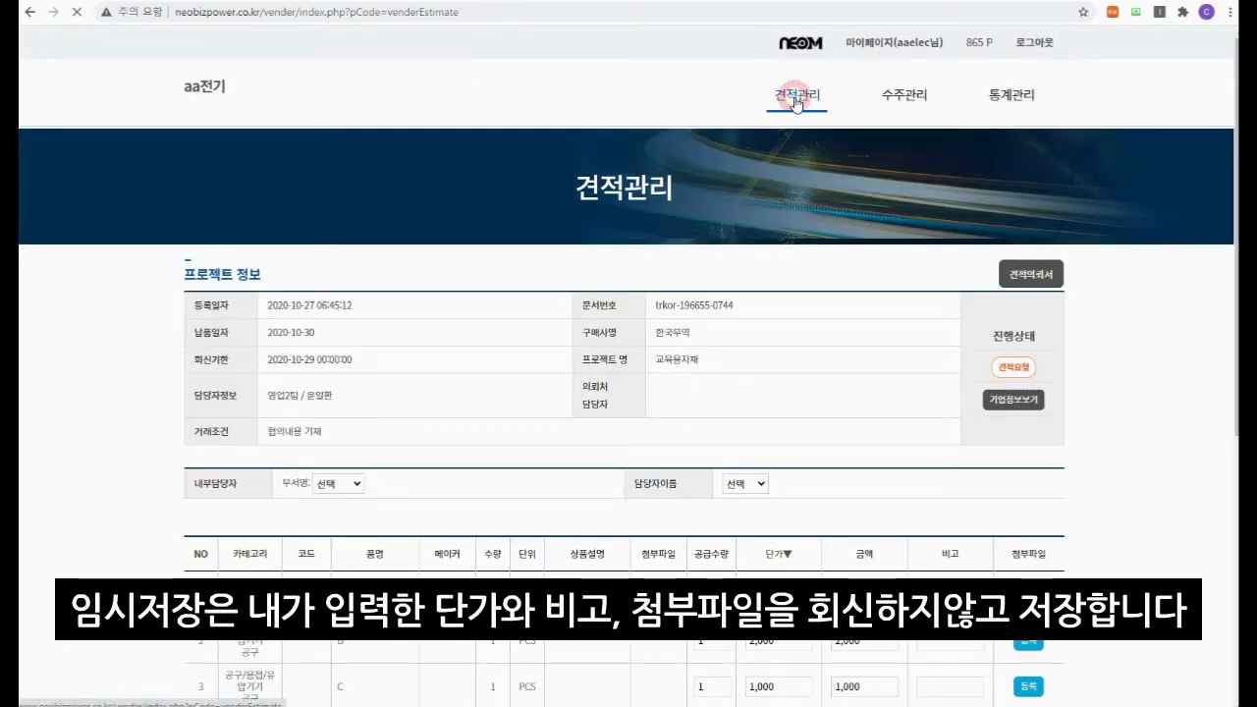
scroll(754, 255, down, 3)
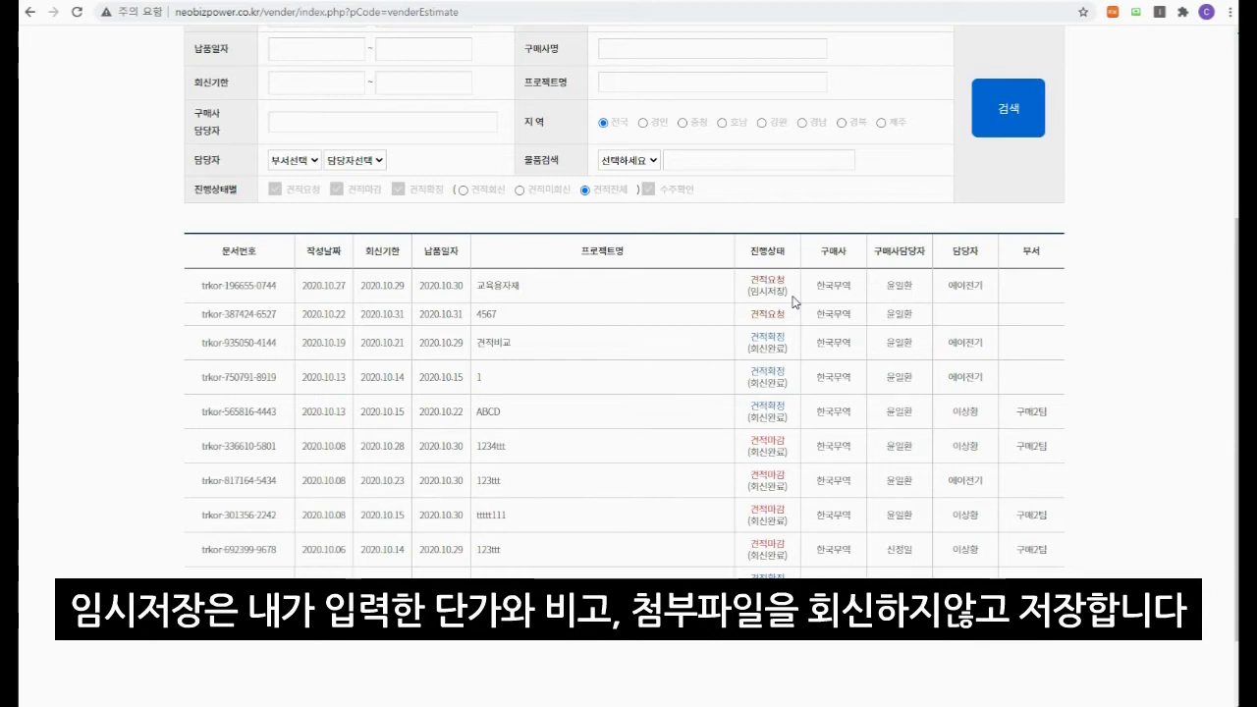
click(239, 285)
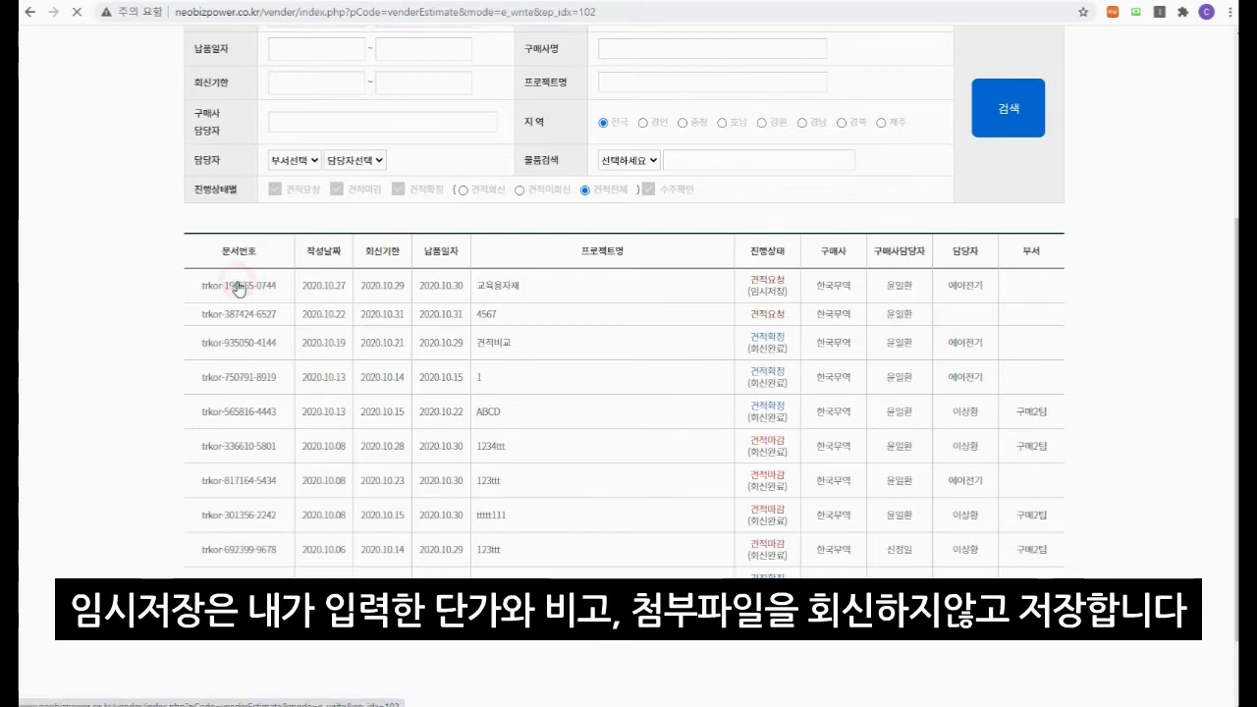
scroll(603, 345, down, 3)
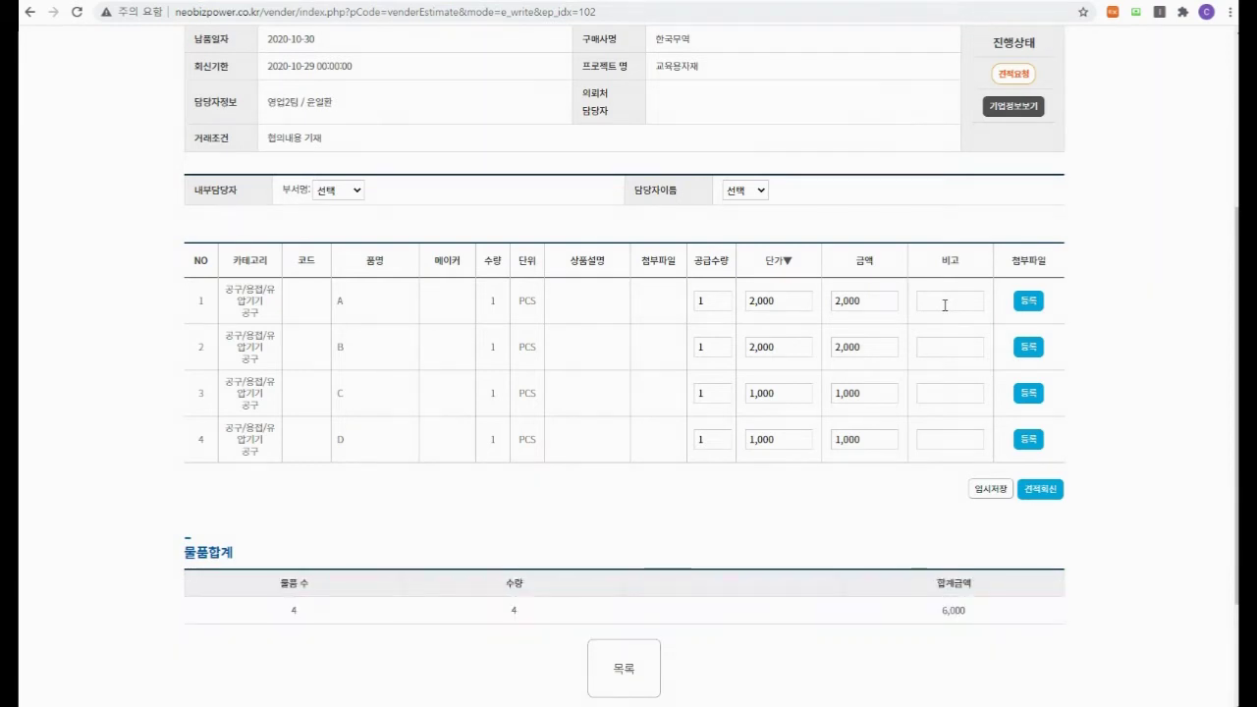
View the attachment upload window for item A, and close it without adding a file
click(1029, 301)
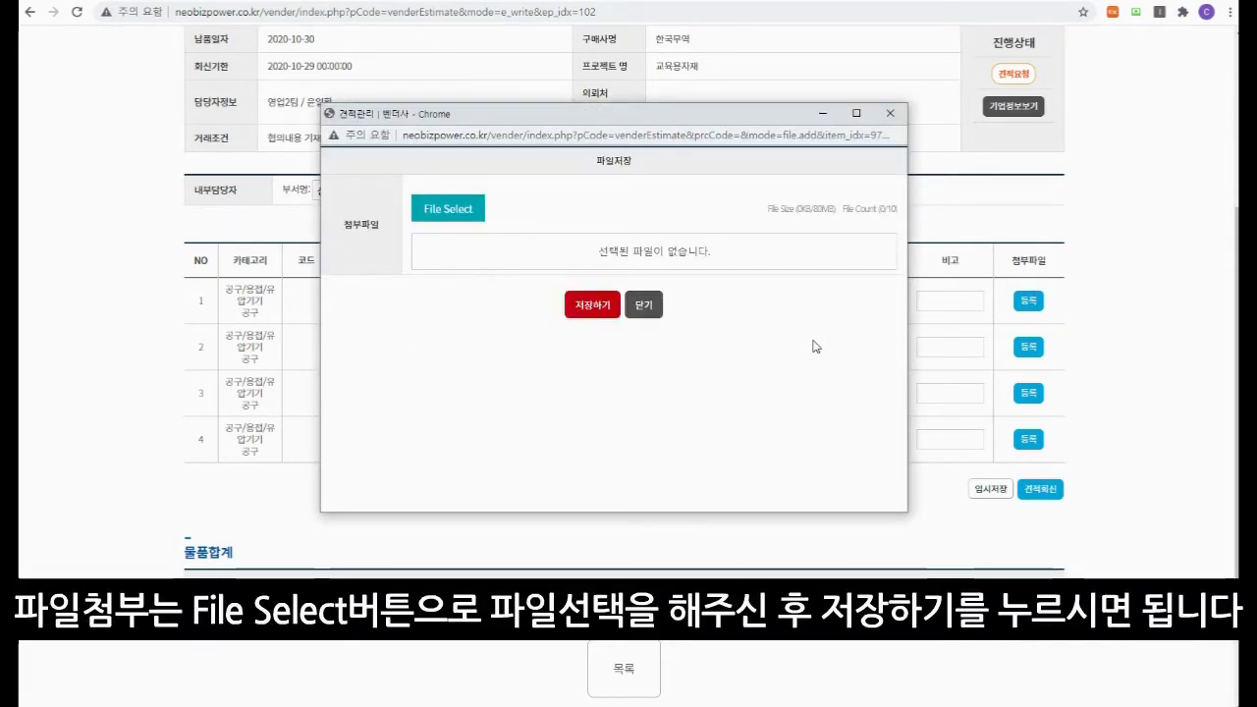
click(649, 309)
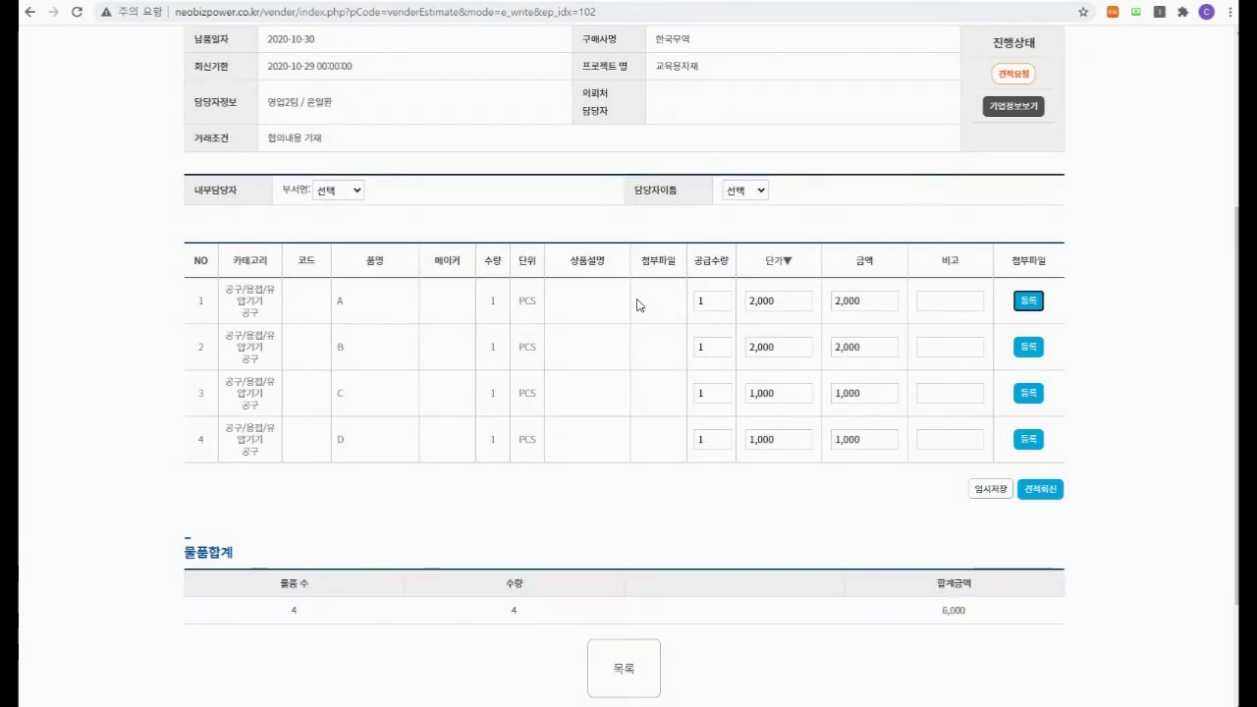
Submit the quotation reply (견적회신) for the project 교육용자재 and confirm it
scroll(637, 306, down, 1)
scroll(637, 305, up, 1)
click(1046, 500)
click(702, 94)
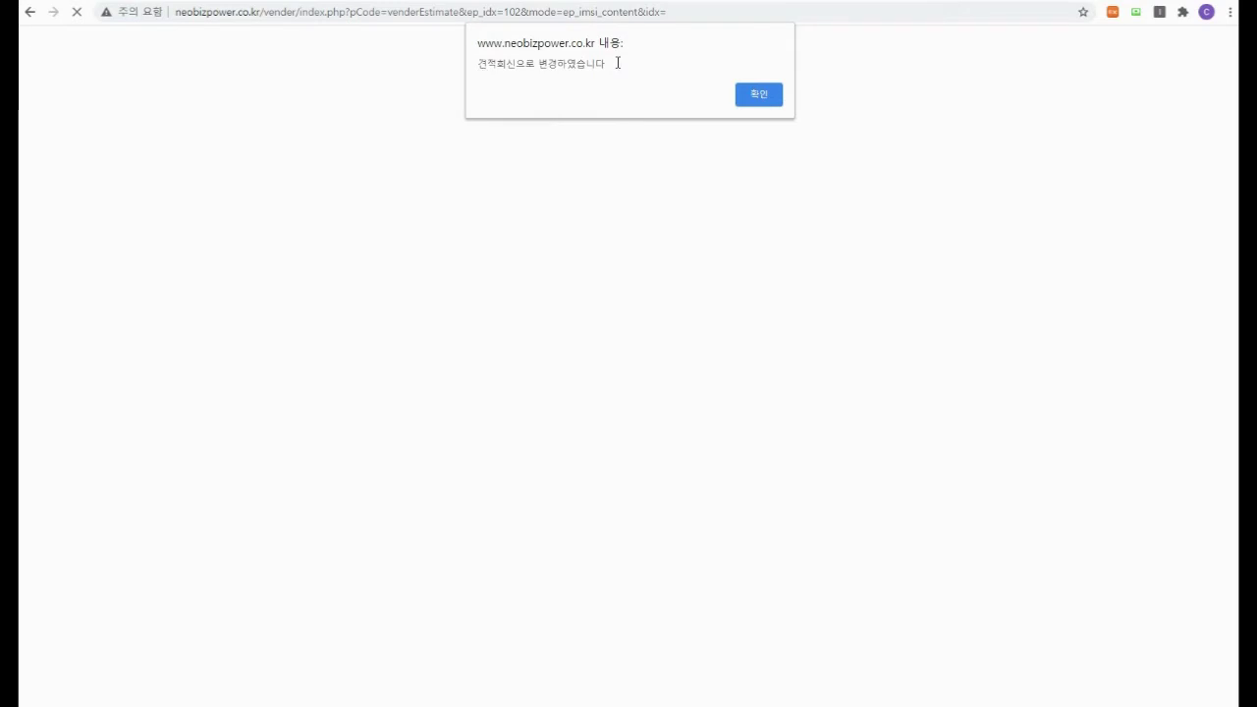
click(754, 91)
Try to change the unit price of item D to 2,000 in the already answered quotation
scroll(792, 174, down, 3)
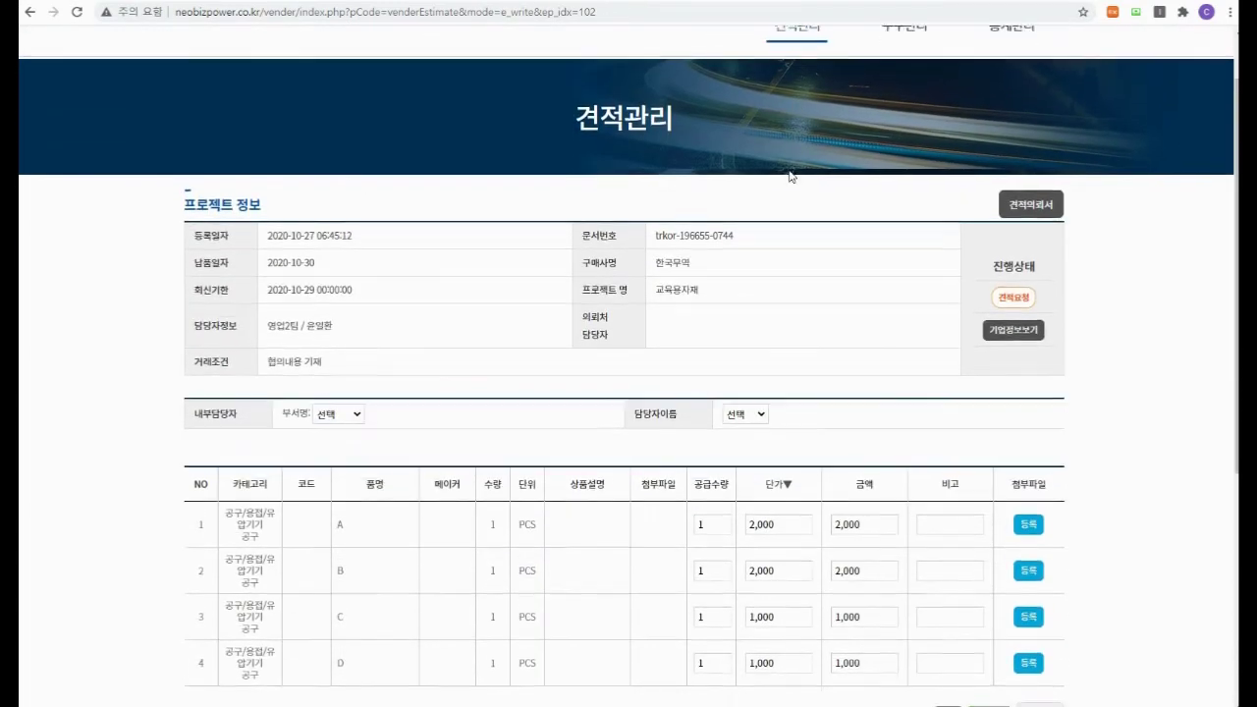
drag(800, 374, 756, 375)
click(786, 379)
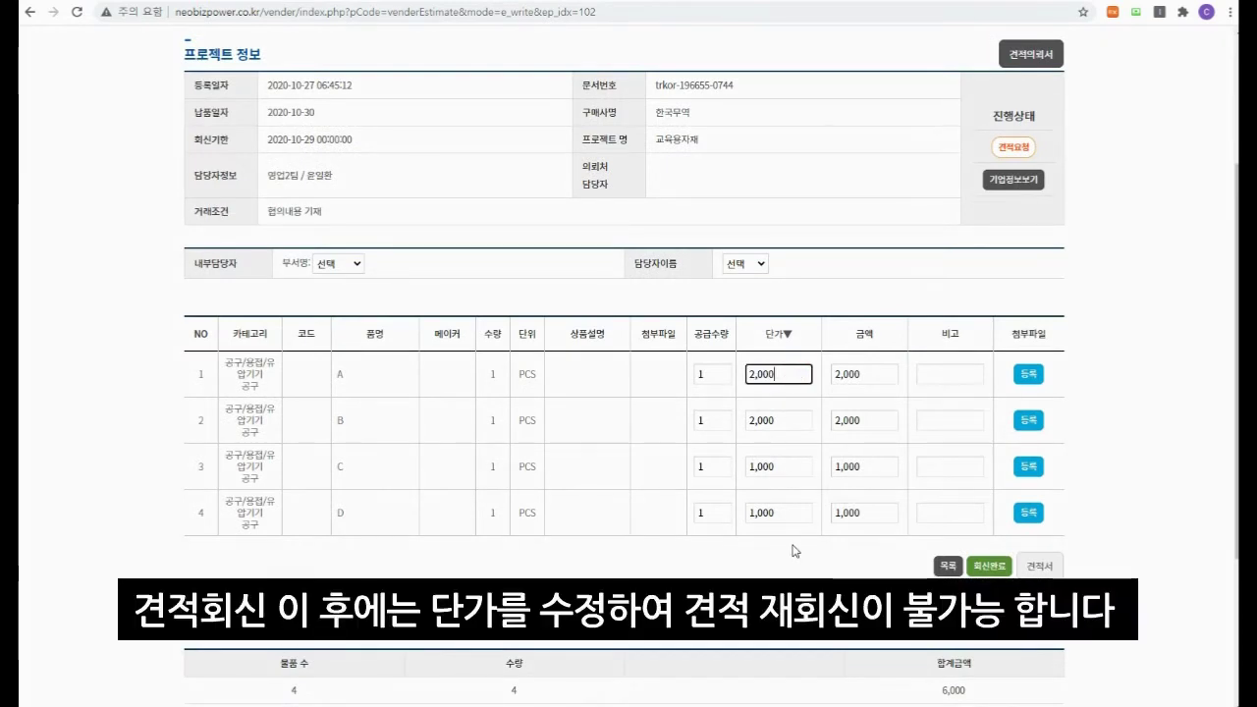
drag(796, 513, 735, 514)
text(2,000)
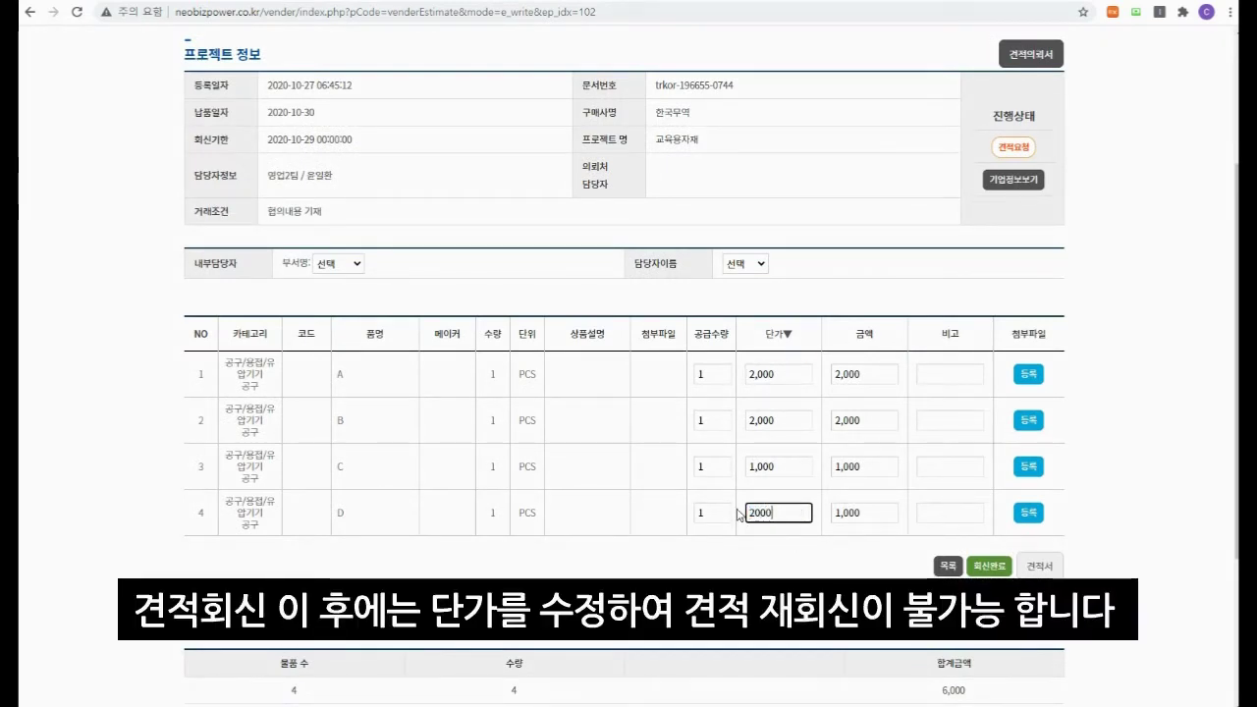
click(739, 513)
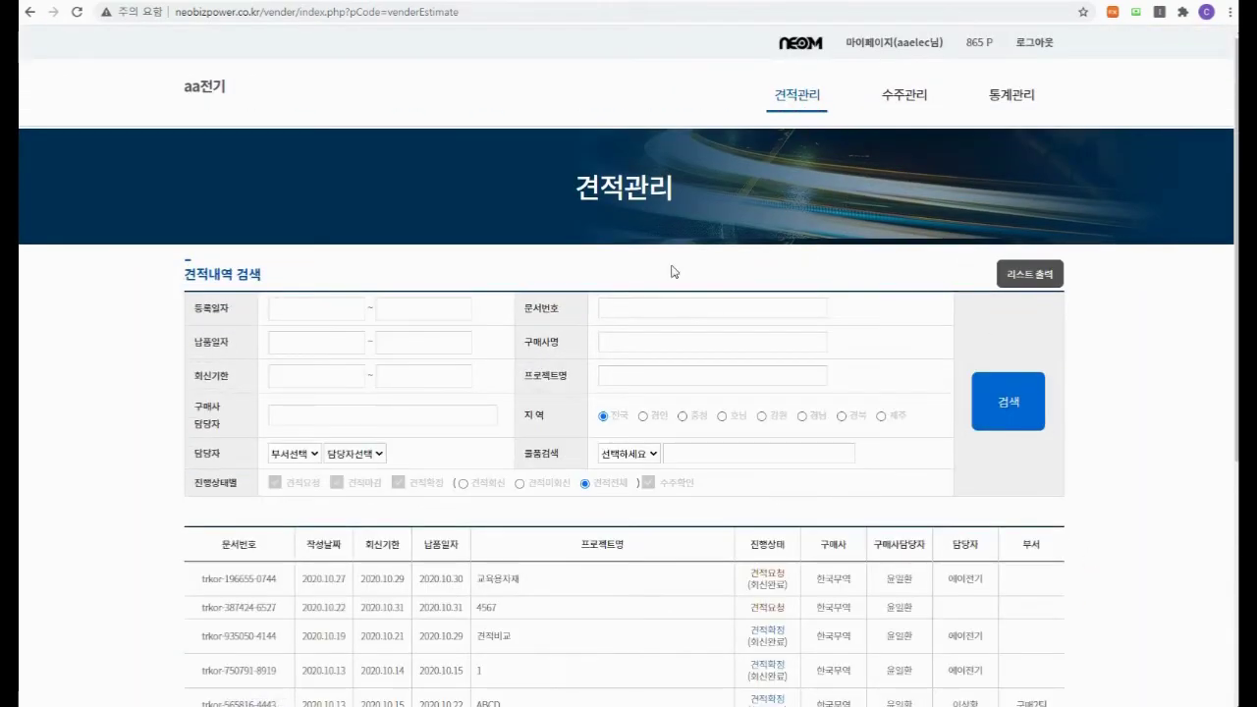
Check the progress status of the project 교육용자재 in the quotation list
scroll(674, 269, down, 3)
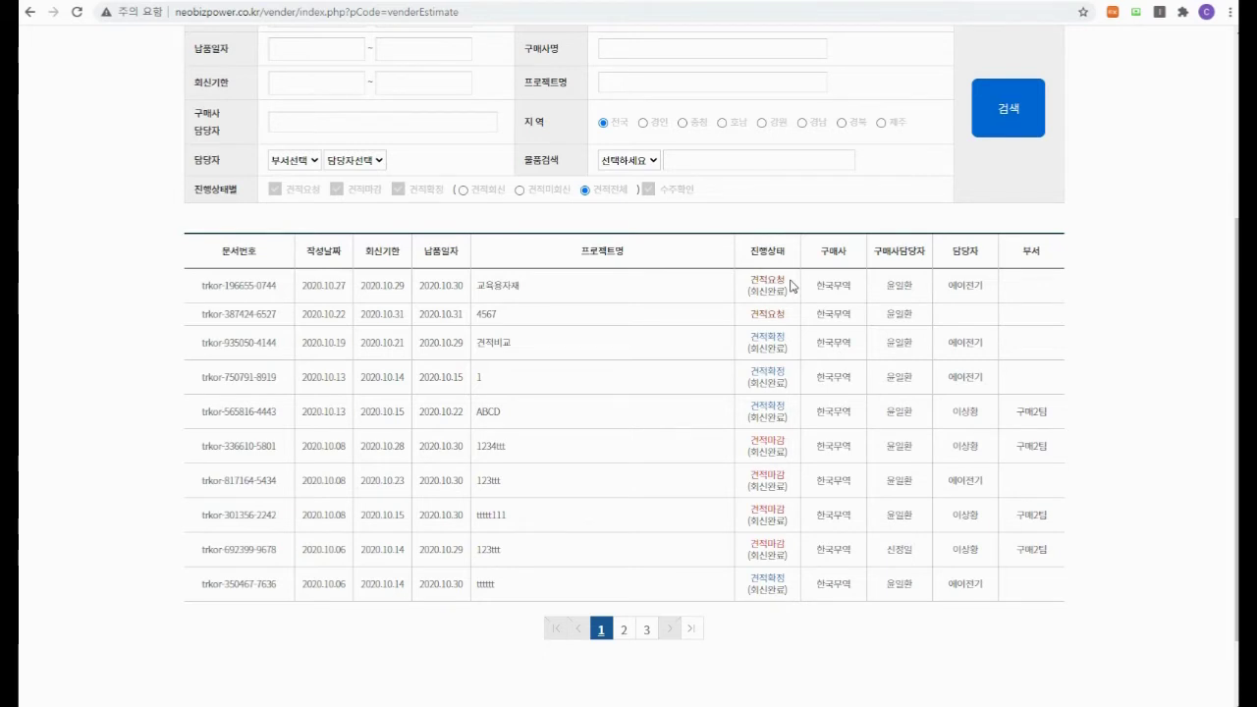
mouse_move(787, 291)
mouse_down()
mouse_move(748, 292)
mouse_move(794, 298)
mouse_up()
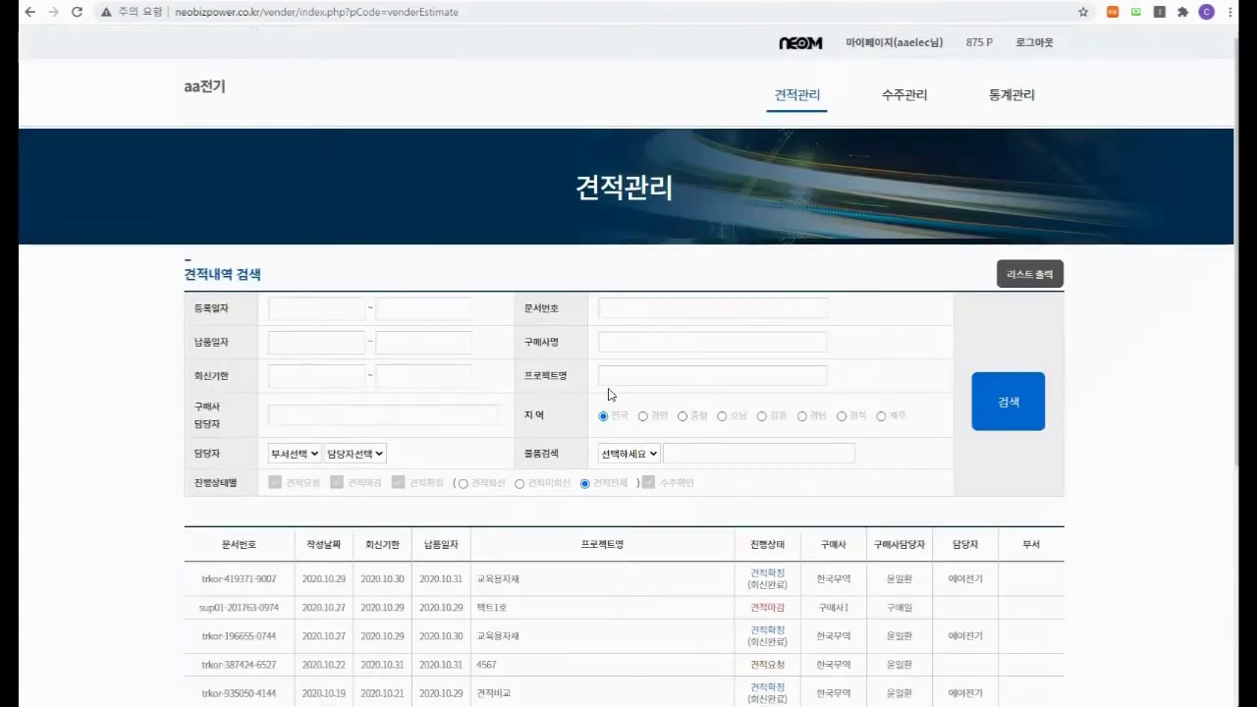
Go to order management (수주관리) and open the first listed order for the project 교육용자재
click(900, 94)
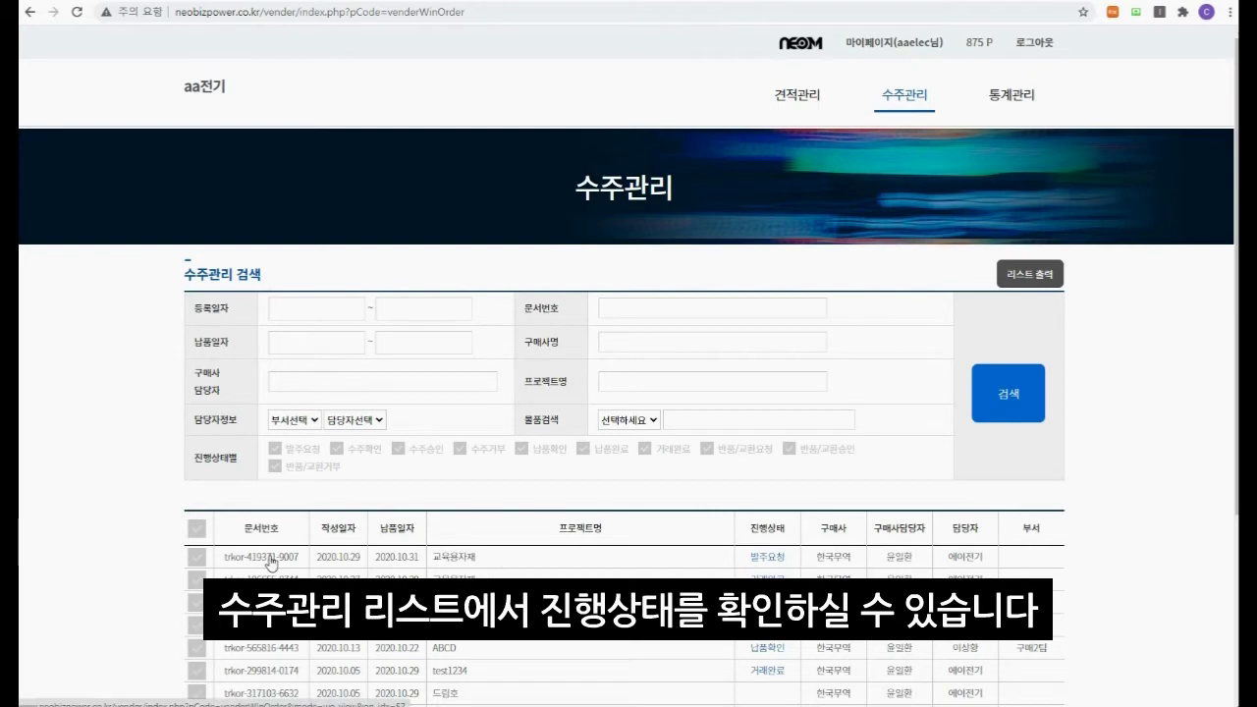
click(271, 562)
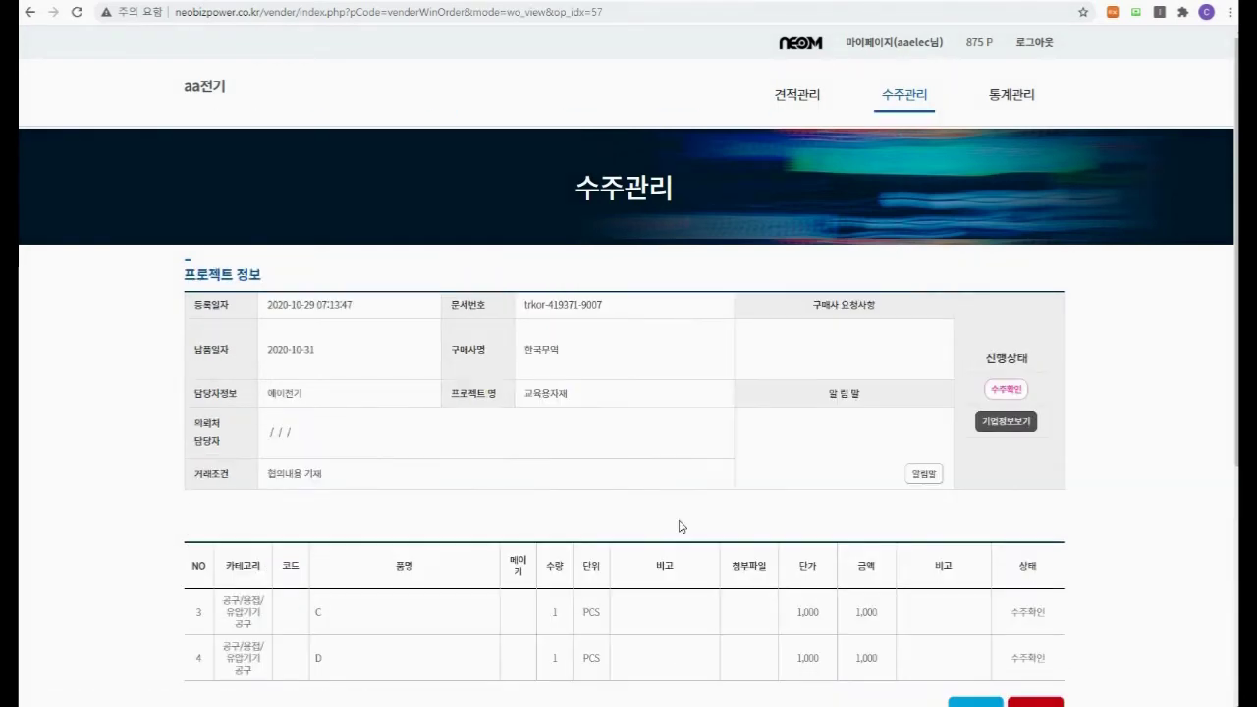
Approve the order for items C and D (수주승인) and confirm the status change
scroll(680, 526, down, 1)
scroll(679, 526, down, 1)
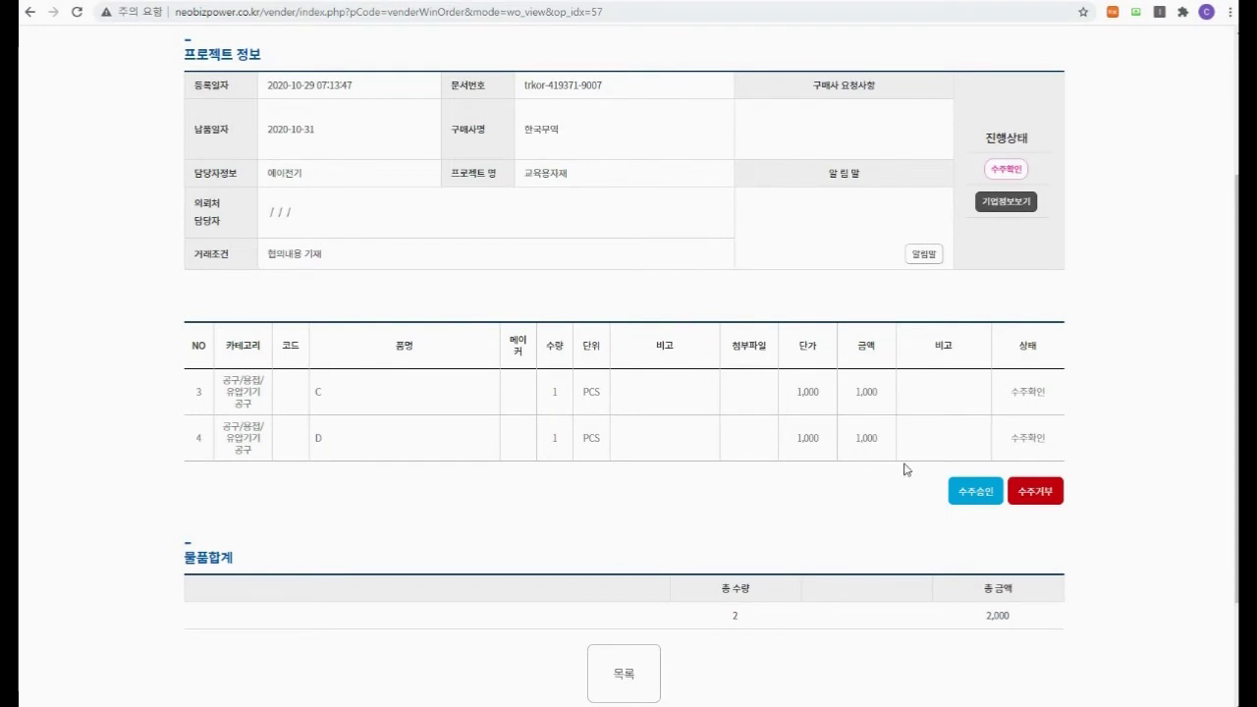
click(964, 504)
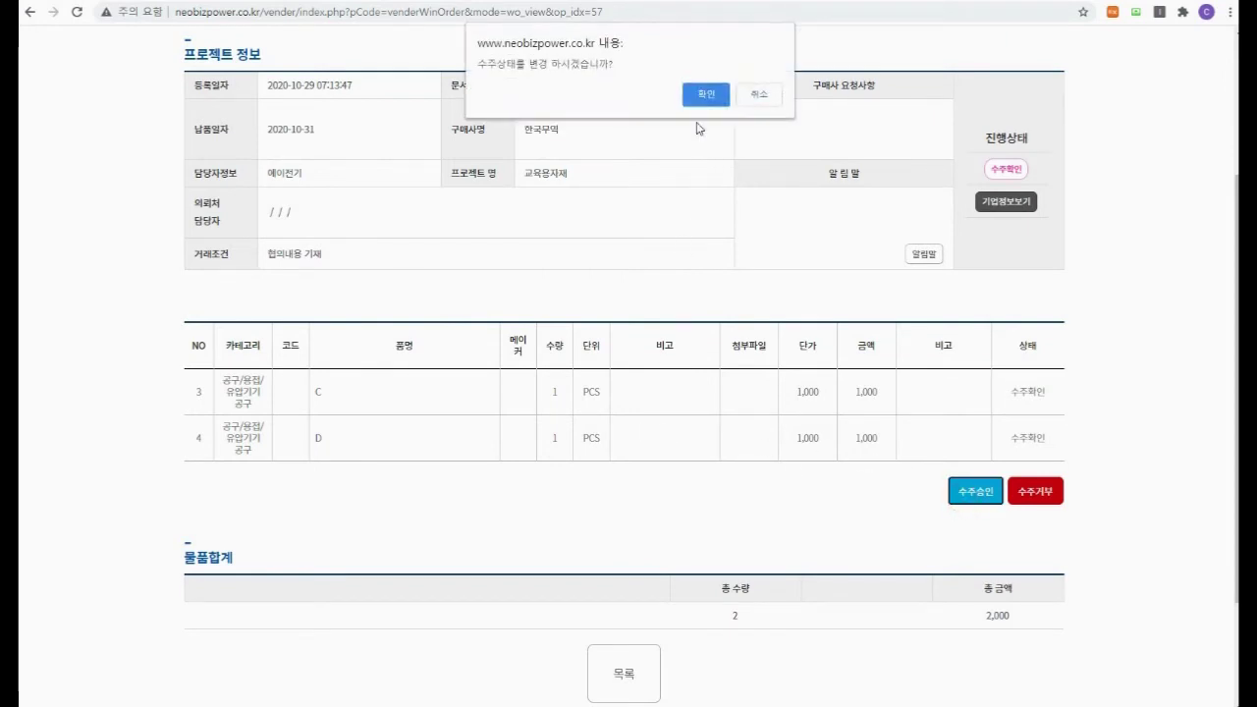
click(714, 99)
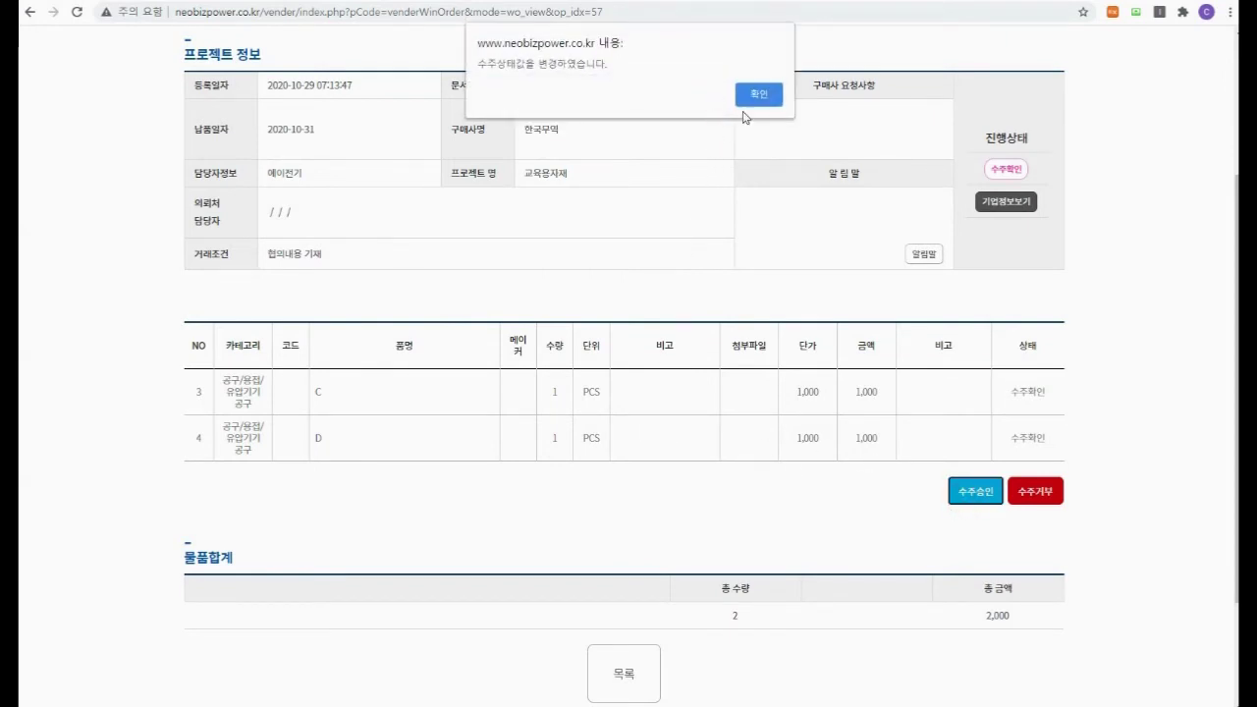
click(751, 95)
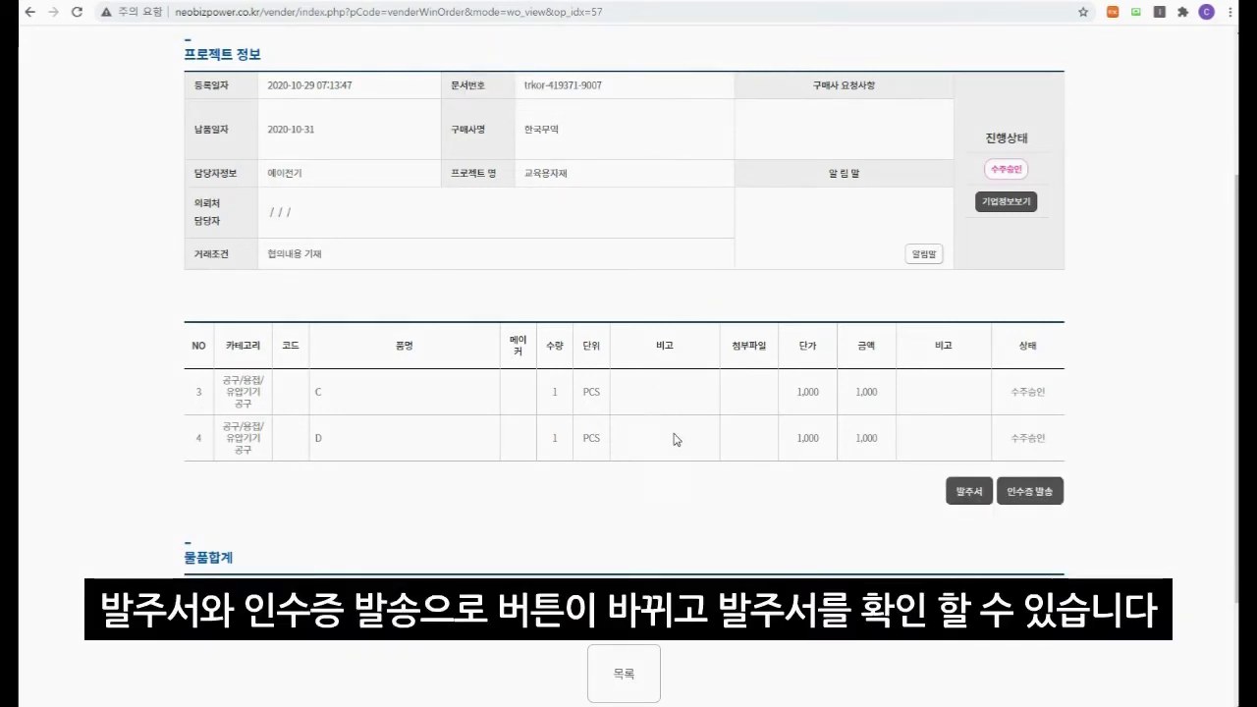
View the approved order's purchase order document (발주서), and close it
click(953, 495)
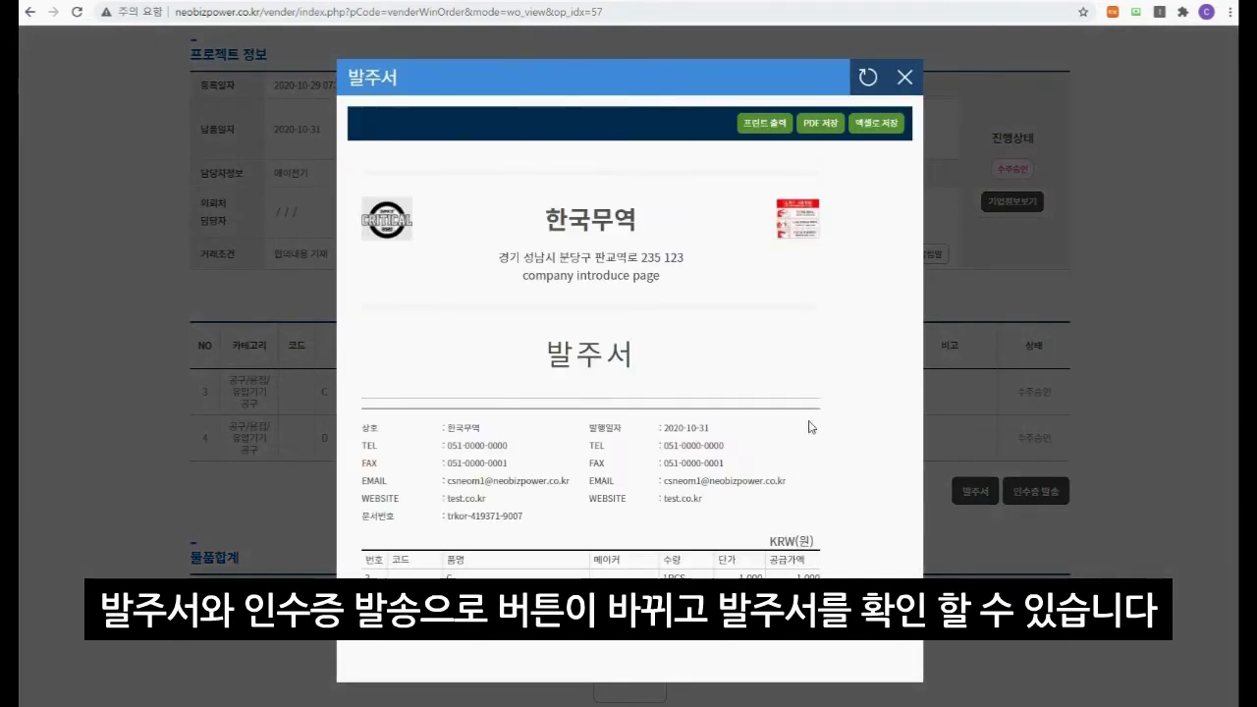
click(904, 77)
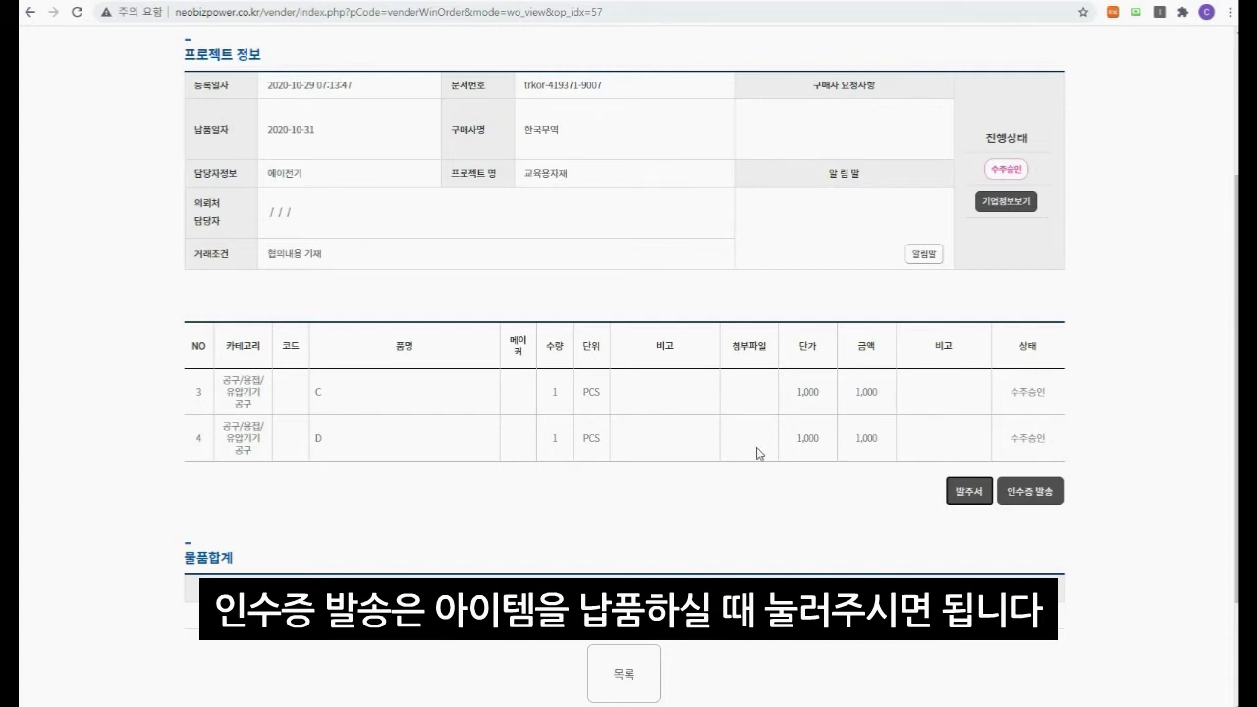
Send the order's delivery receipt (인수증), confirm it, and open the receipt's printable document
click(1032, 496)
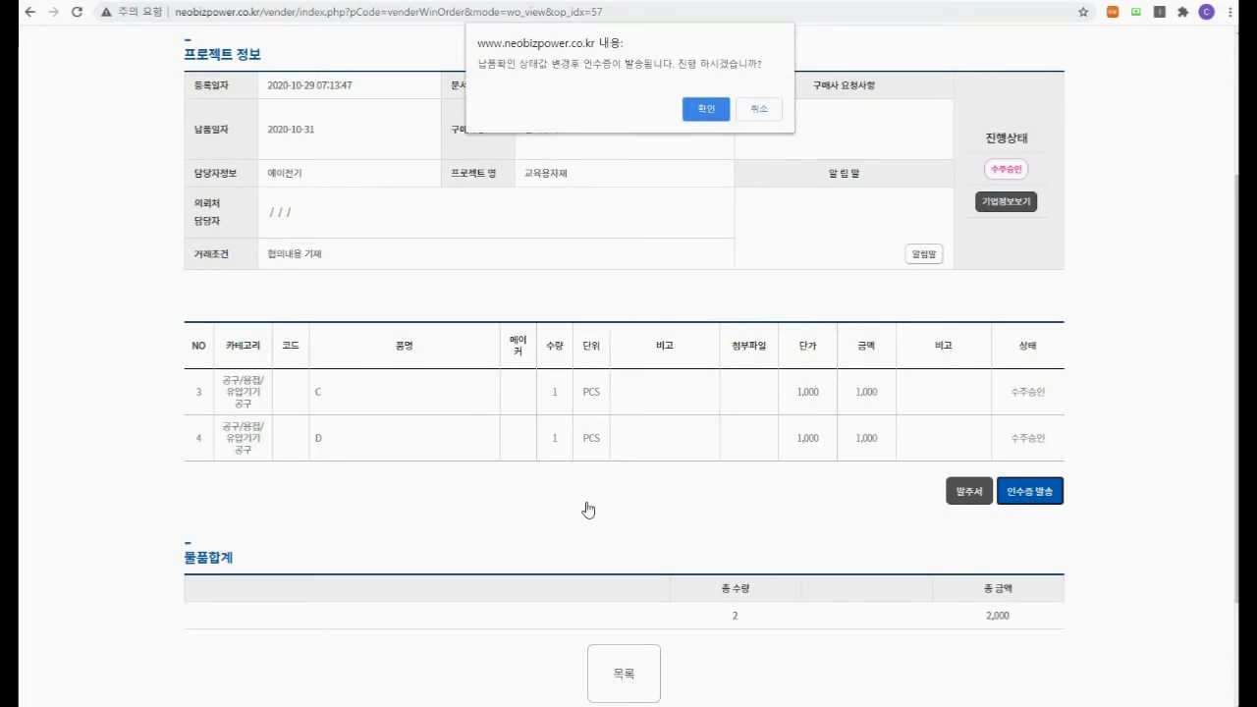
click(711, 111)
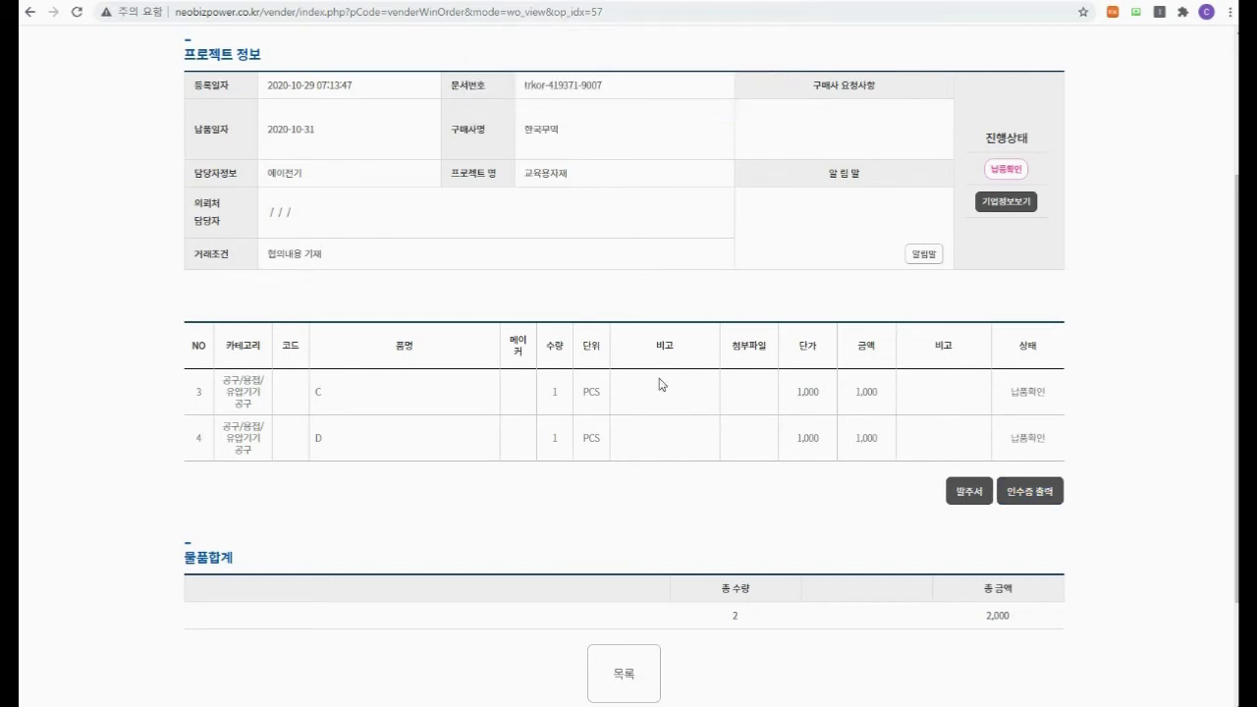
click(1030, 491)
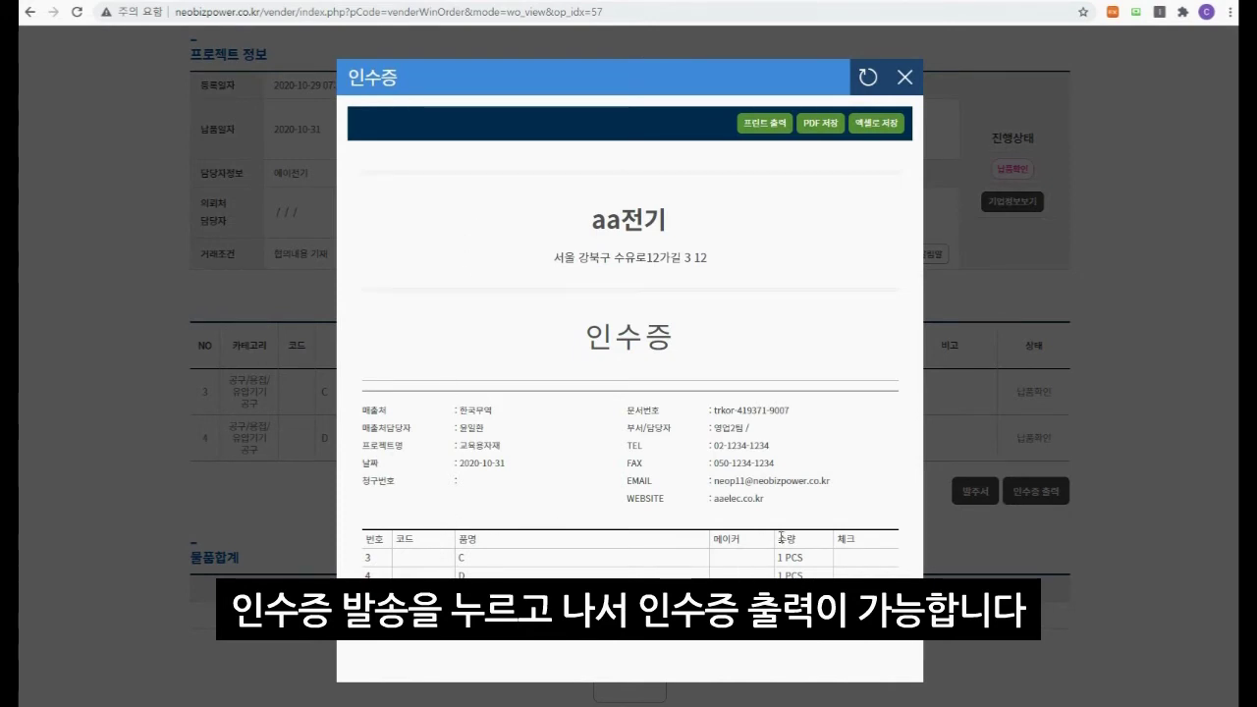
Close the delivery receipt, return to the order management list (수주관리), and reopen the first listed 교육용자재 order
click(904, 76)
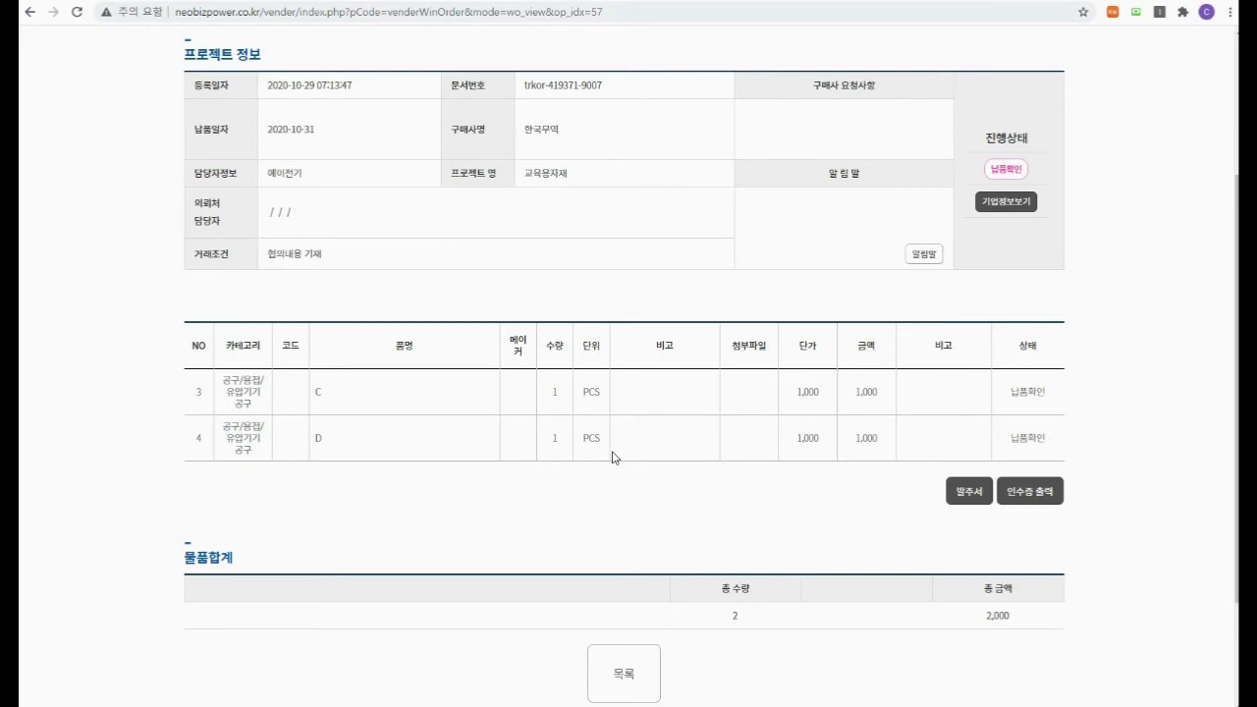
scroll(613, 457, up, 5)
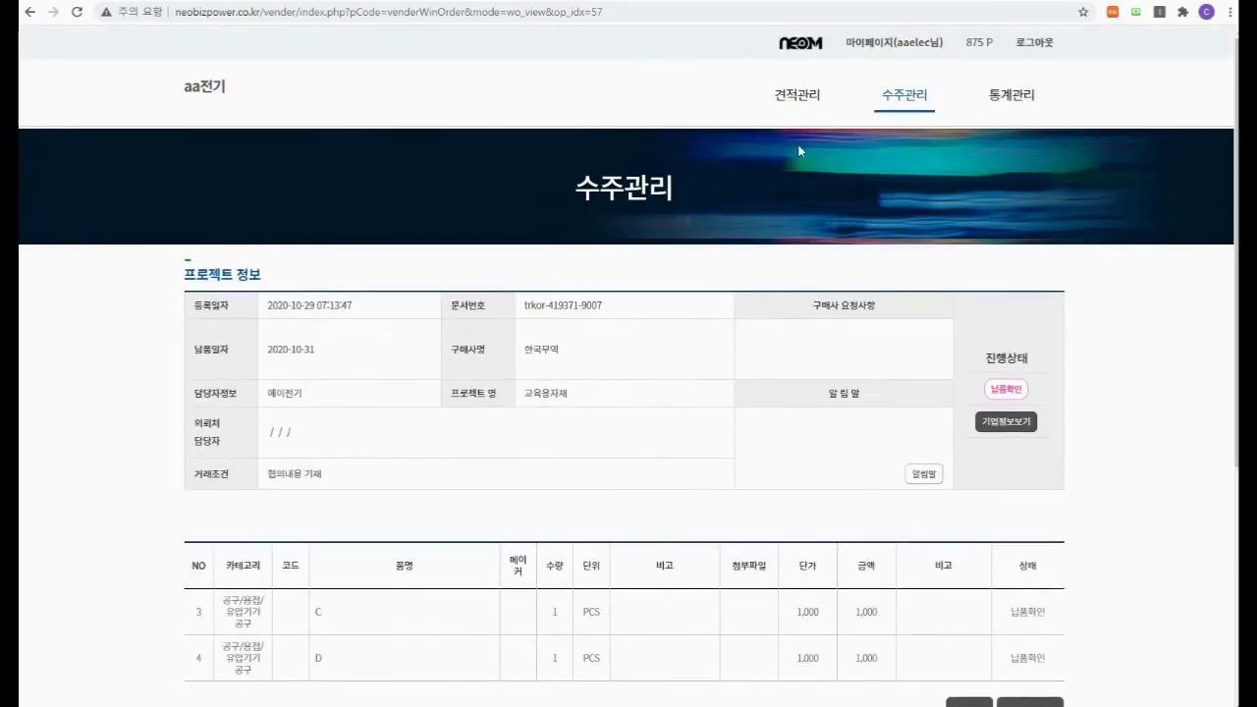
click(919, 100)
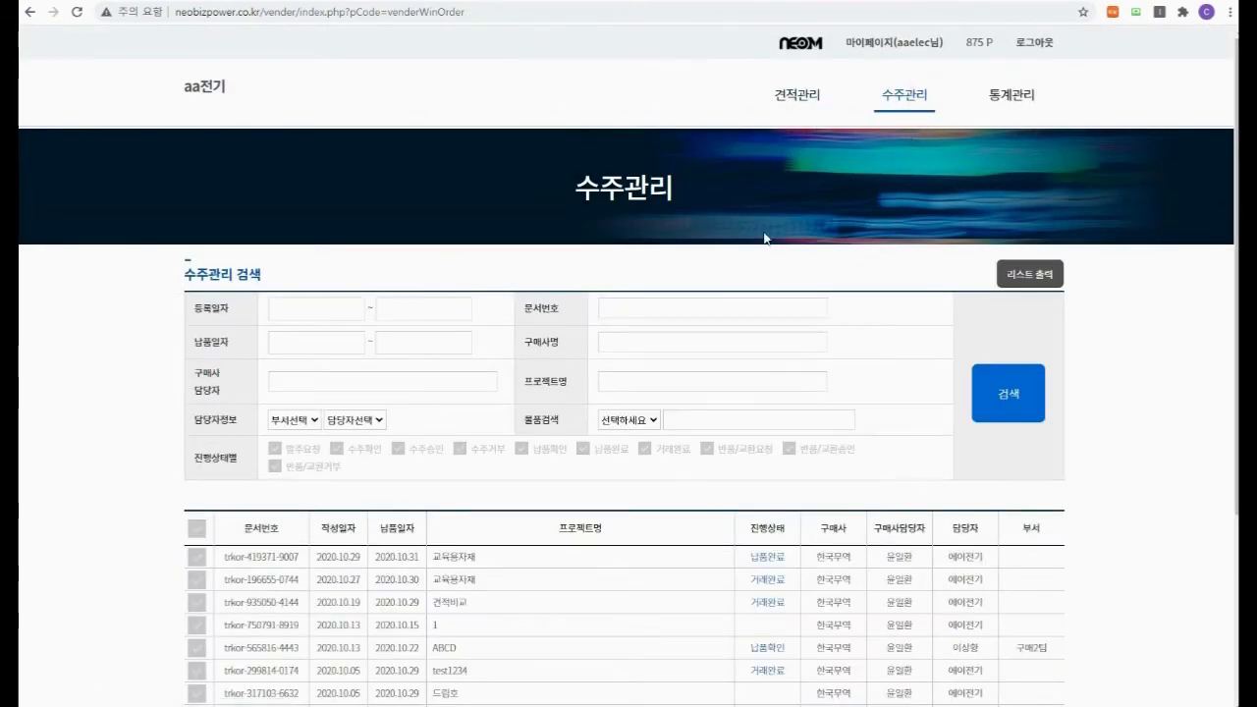
scroll(609, 447, down, 1)
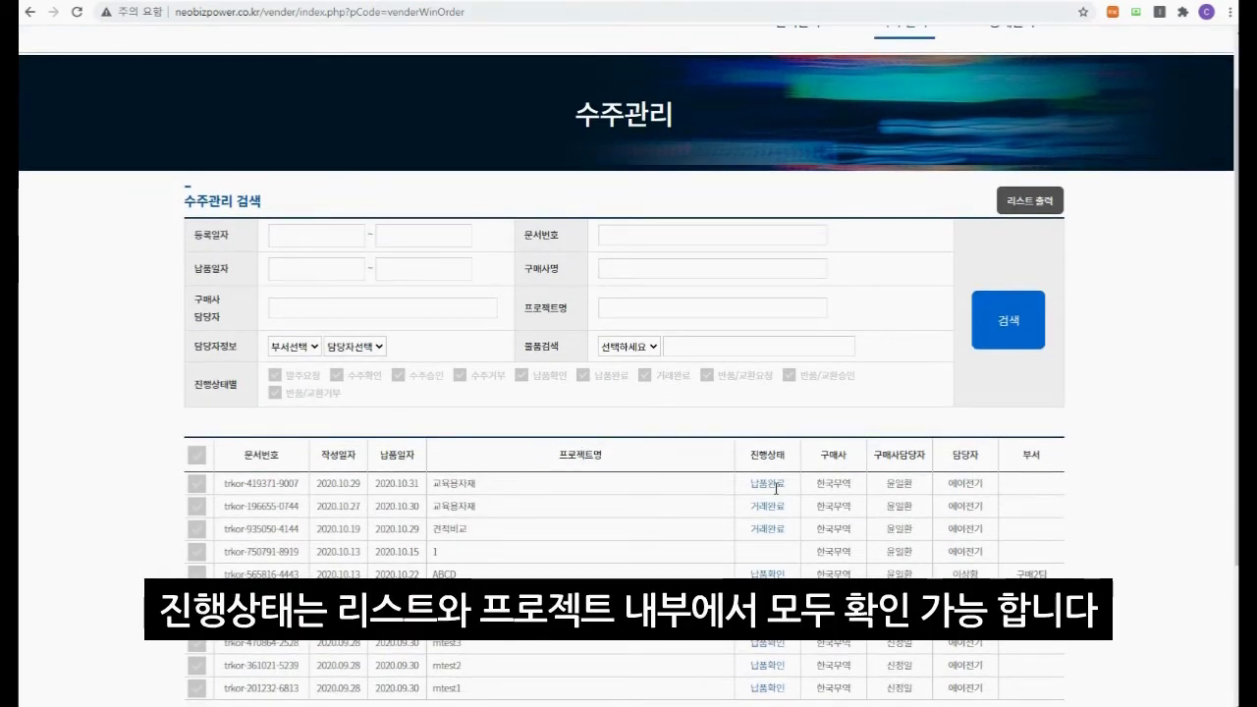
click(272, 484)
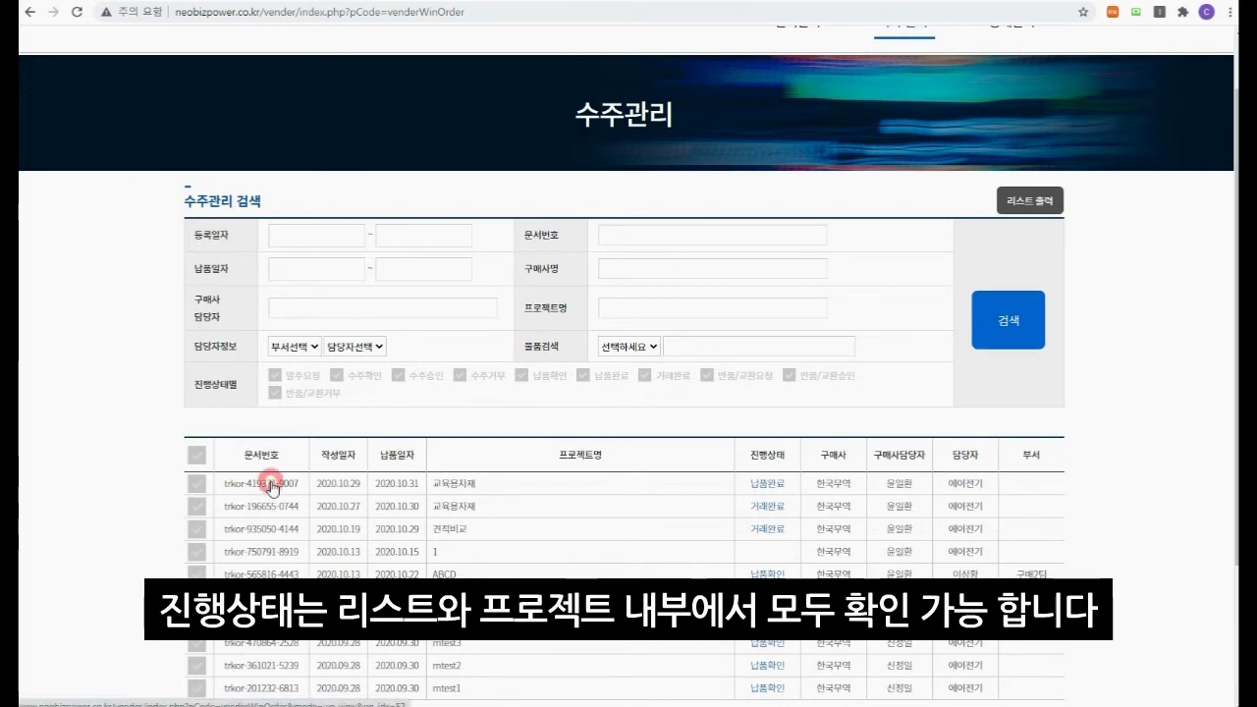
scroll(645, 481, down, 3)
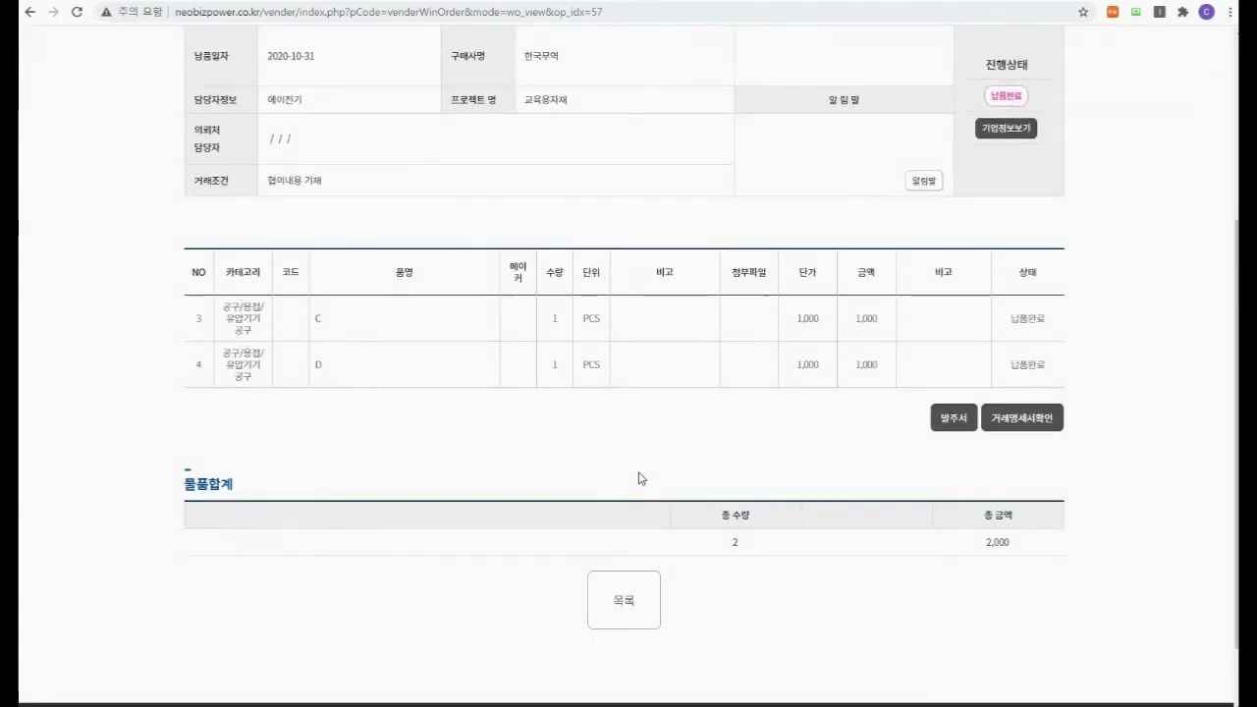
scroll(638, 479, up, 1)
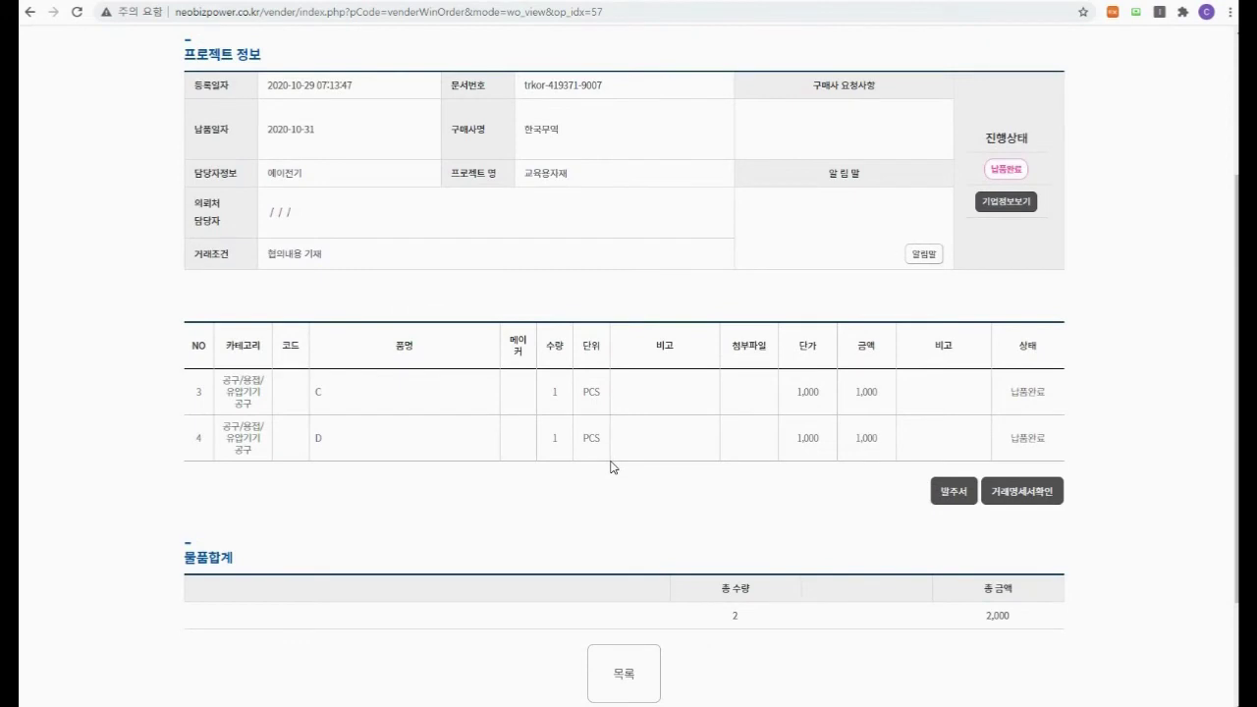
Review the order's transaction statement (거래명세서확인), send it to the buyer, and confirm marking the deal as completed
click(1026, 501)
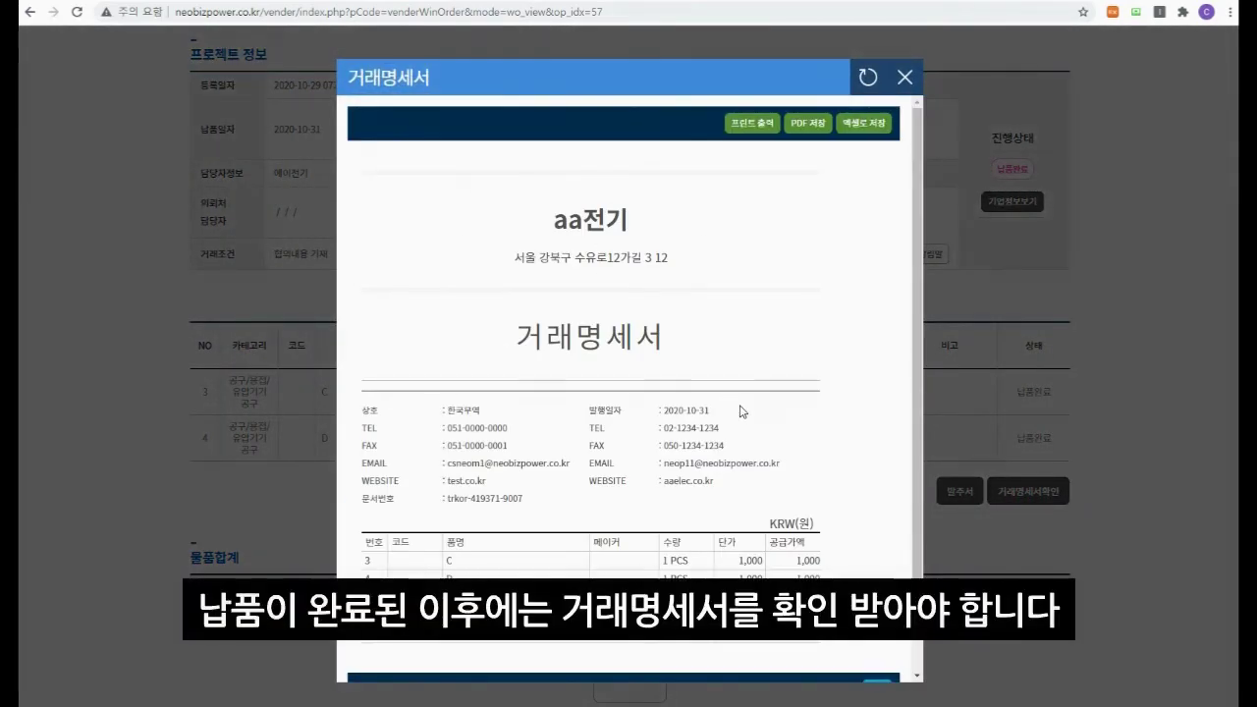
scroll(746, 416, down, 1)
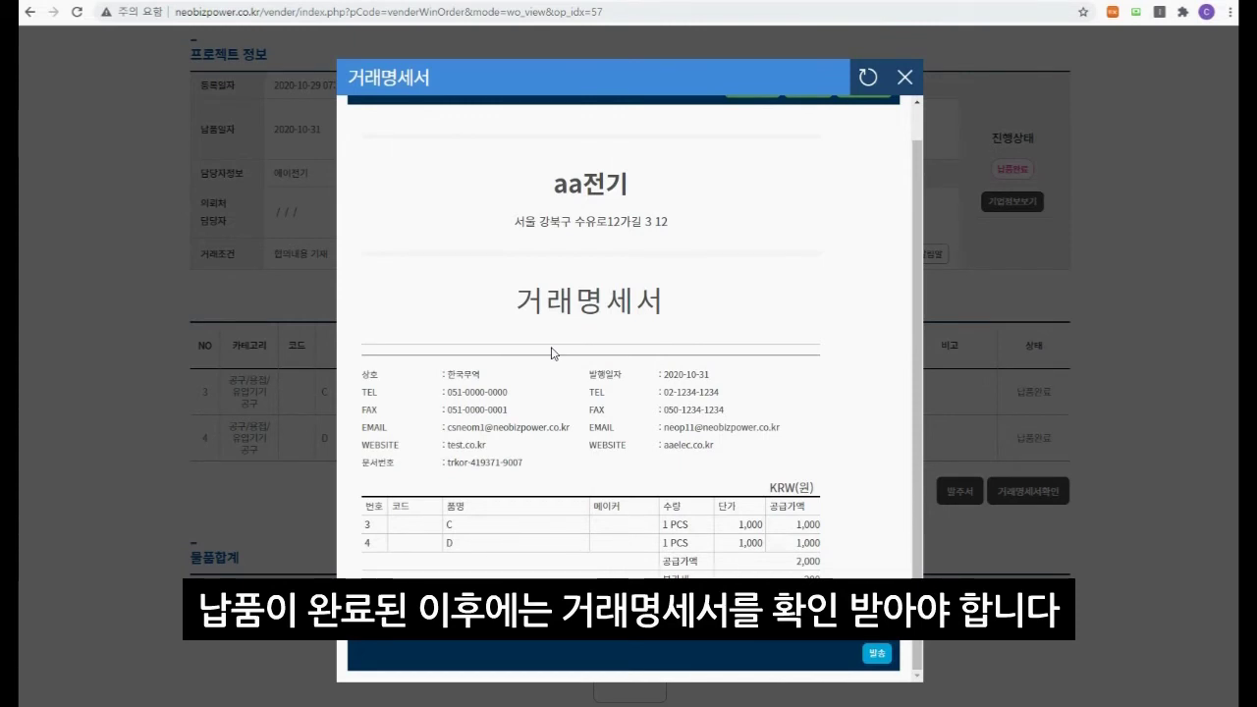
click(865, 656)
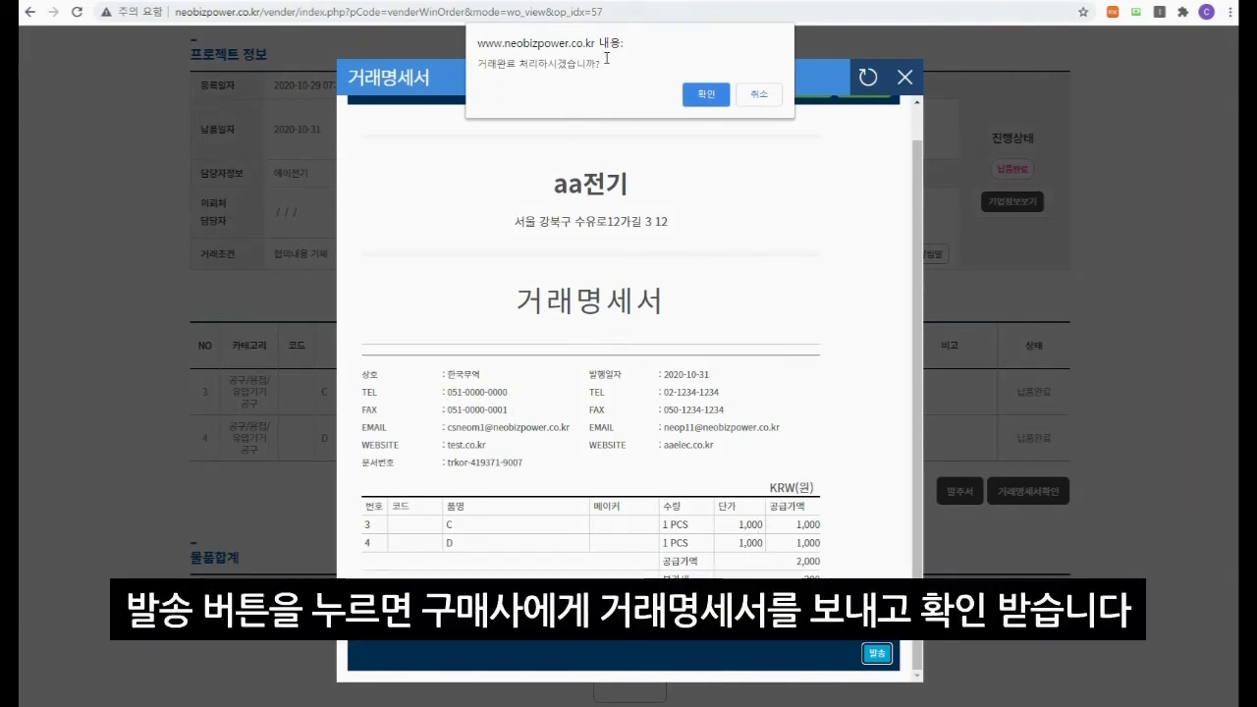
click(710, 95)
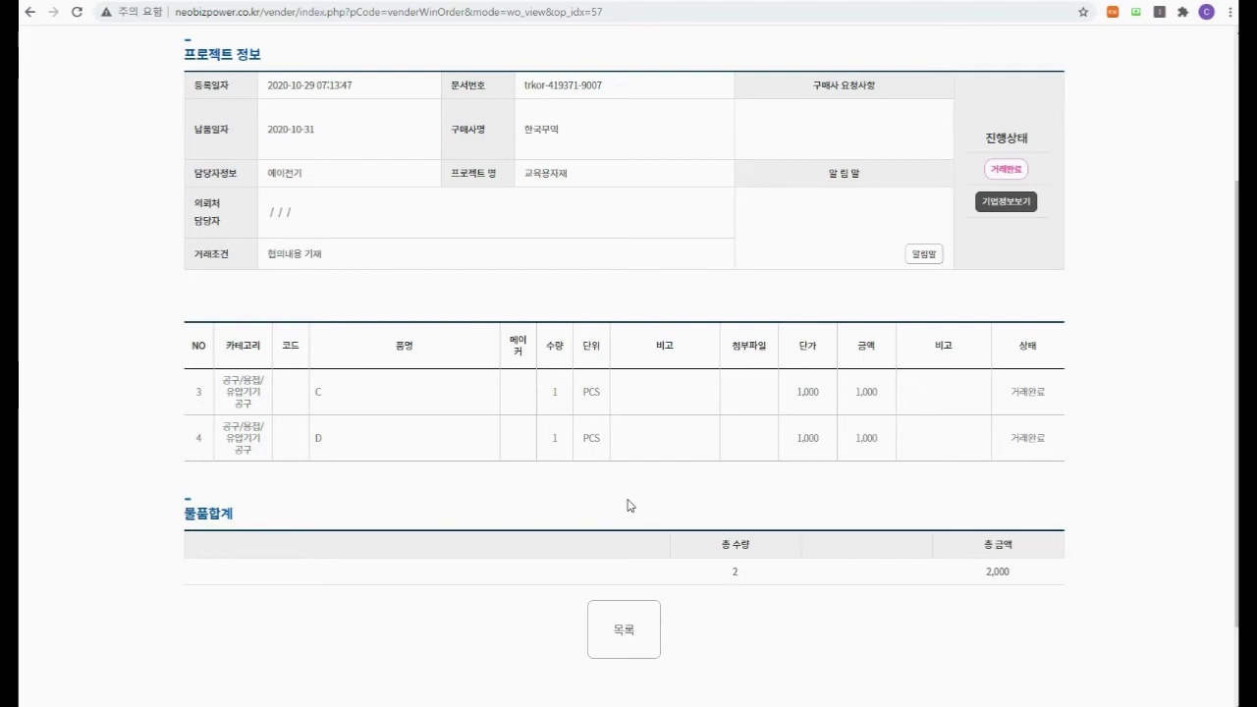
Go back to the order management list and open the completed 교육용자재 order at the head of the list
scroll(895, 111, up, 3)
click(895, 111)
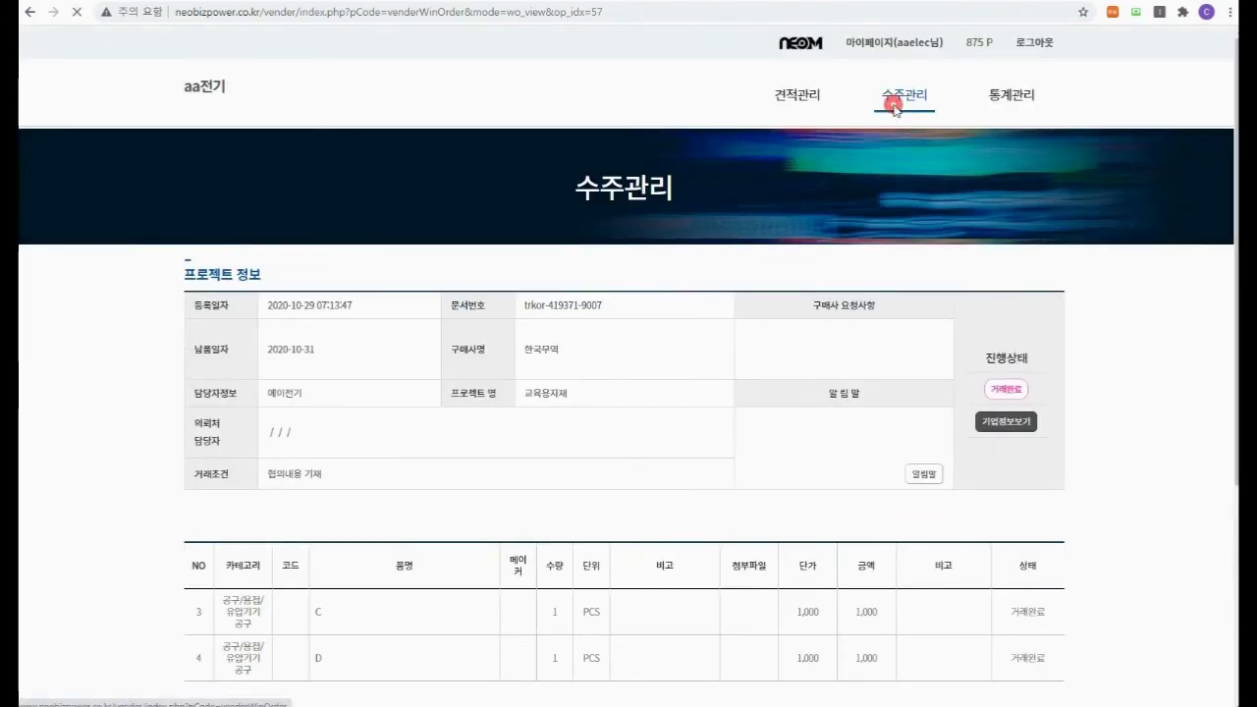
scroll(643, 300, down, 3)
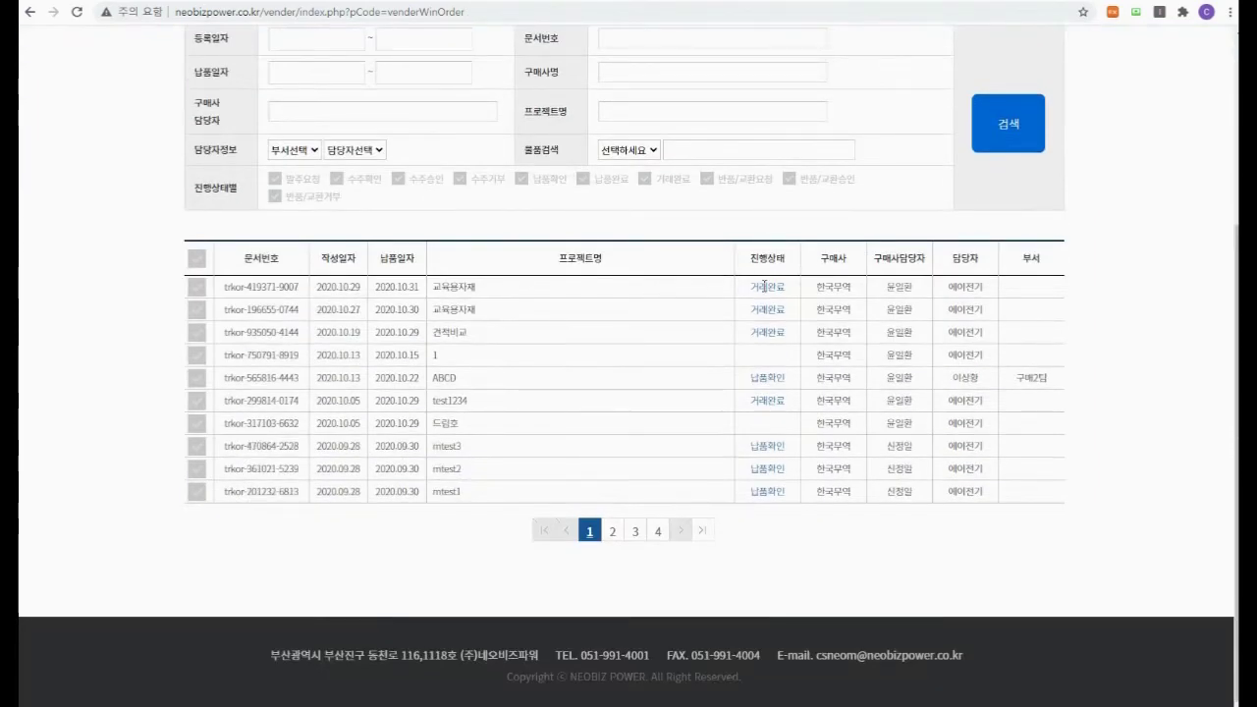
click(284, 290)
scroll(615, 337, down, 5)
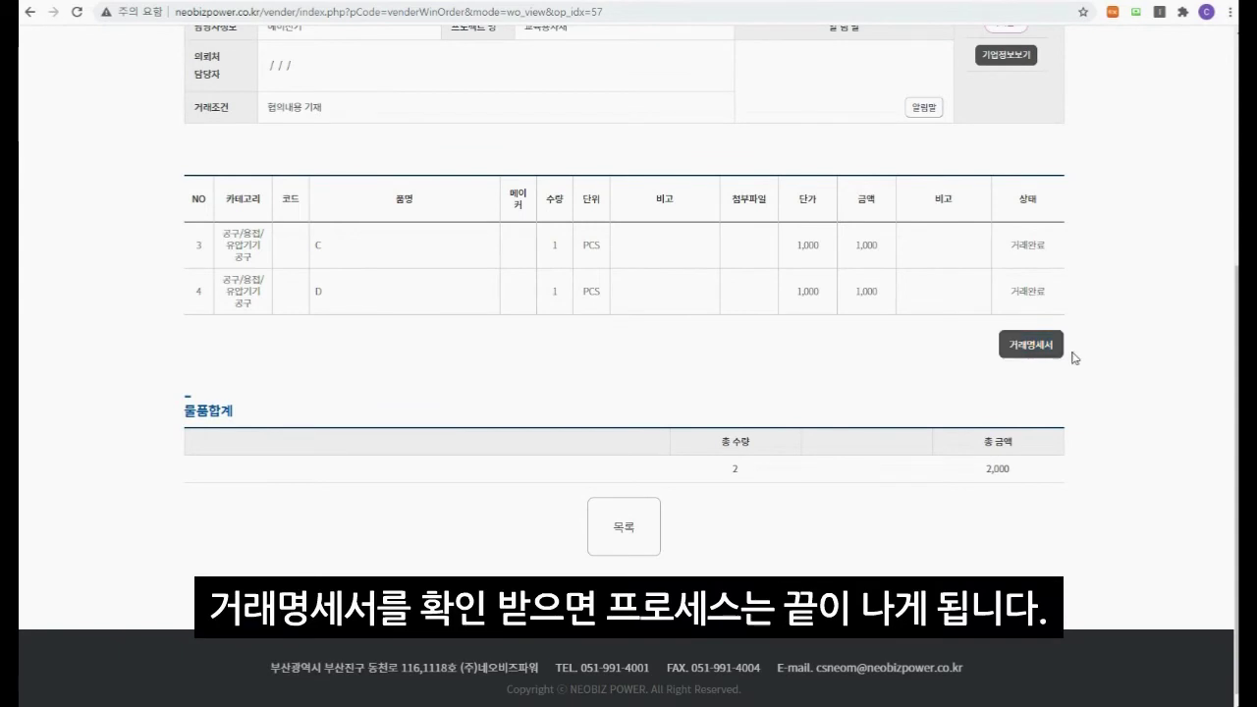
scroll(622, 363, up, 1)
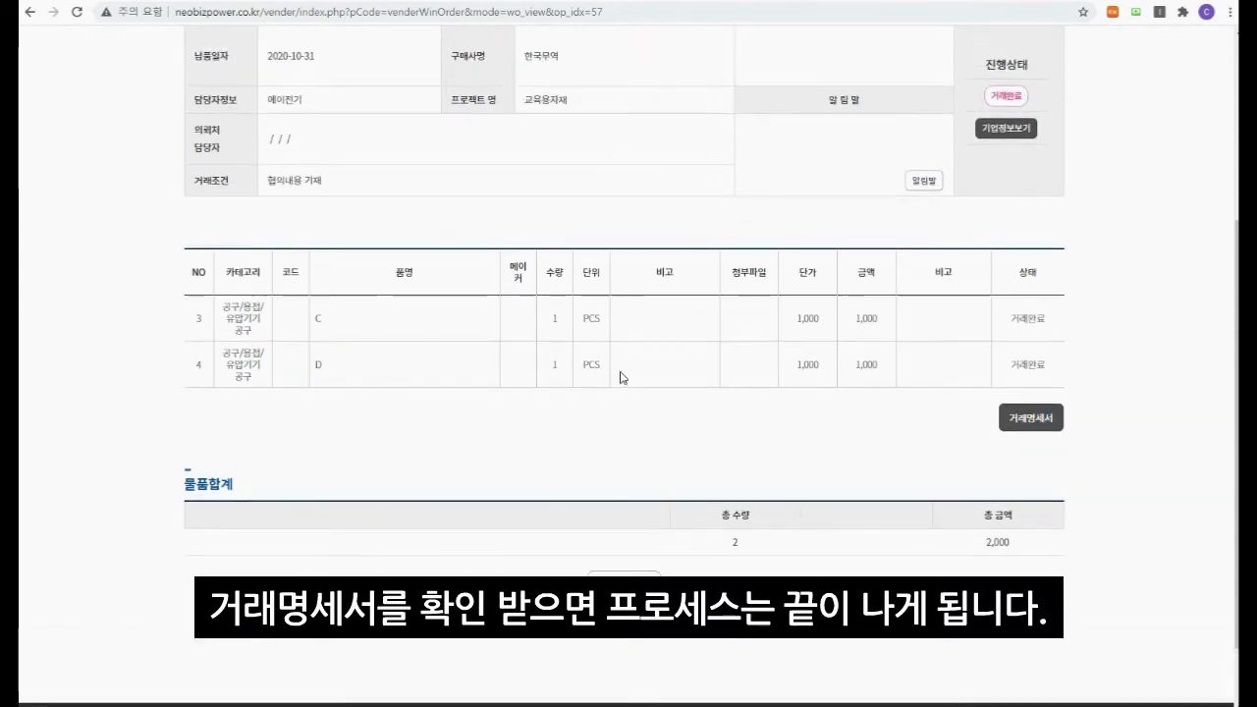
View the completed order's transaction statement (거래명세서), accepting the point-use prompt, and close the document
click(1032, 422)
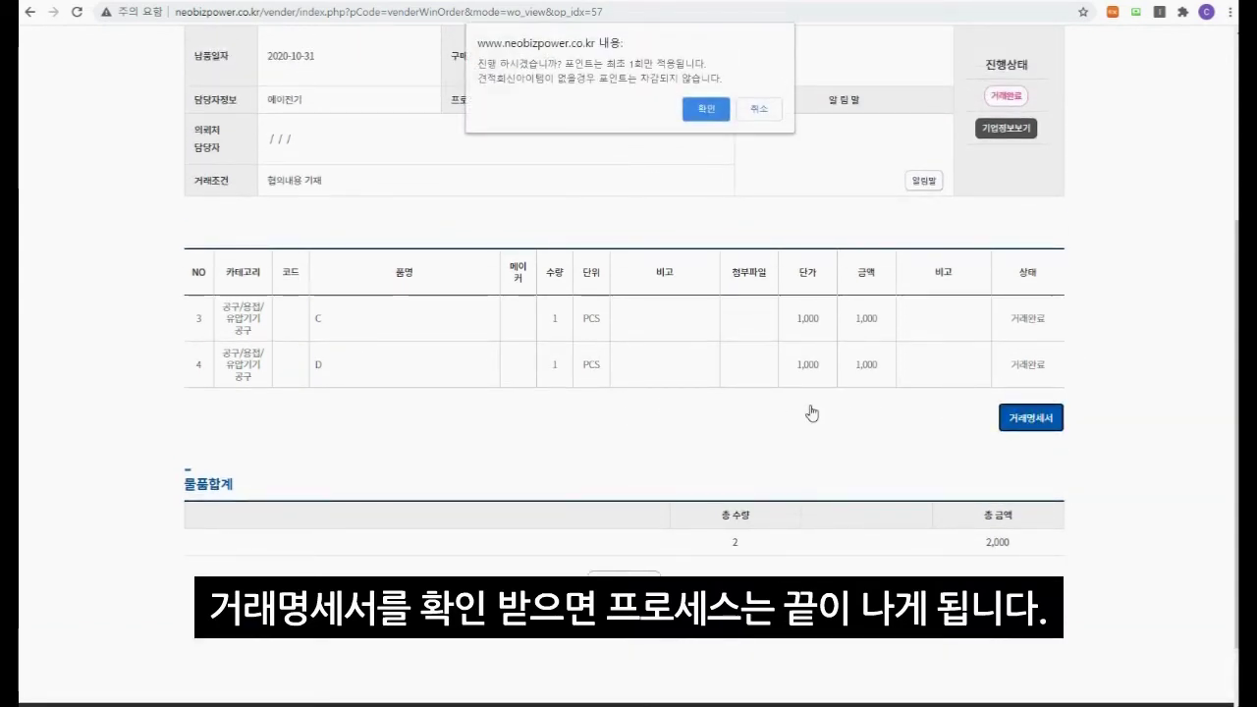
click(703, 108)
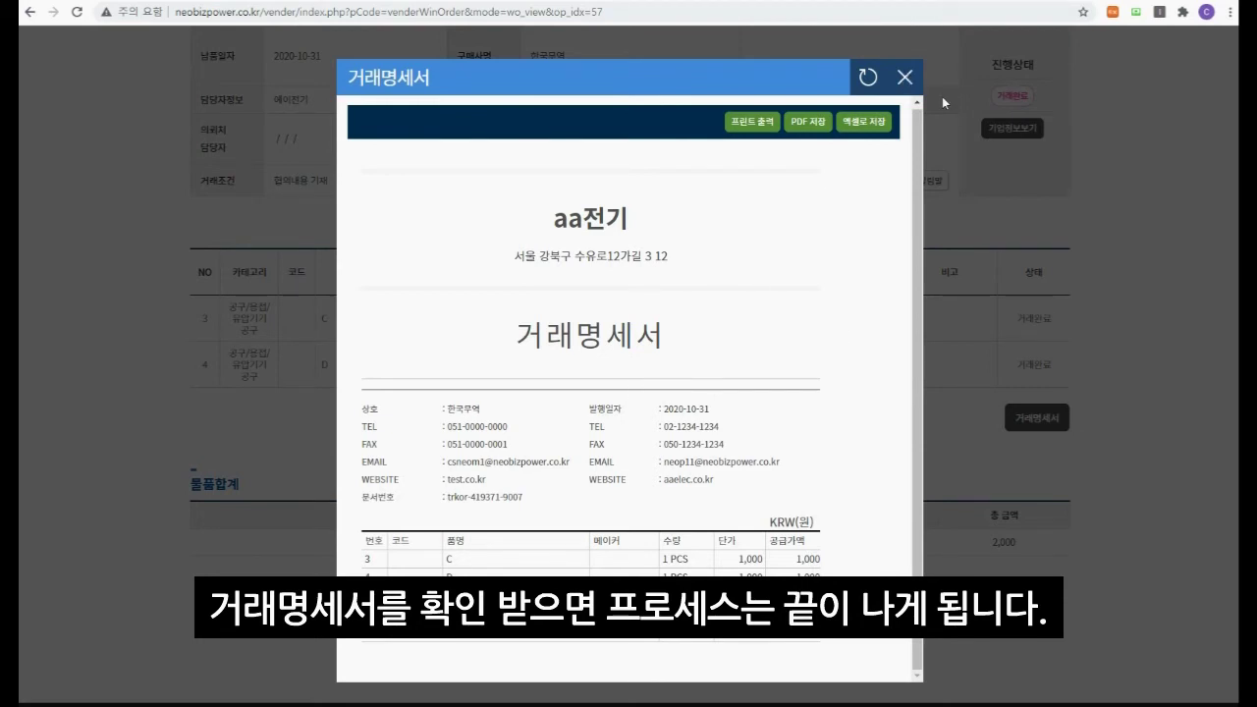
click(904, 78)
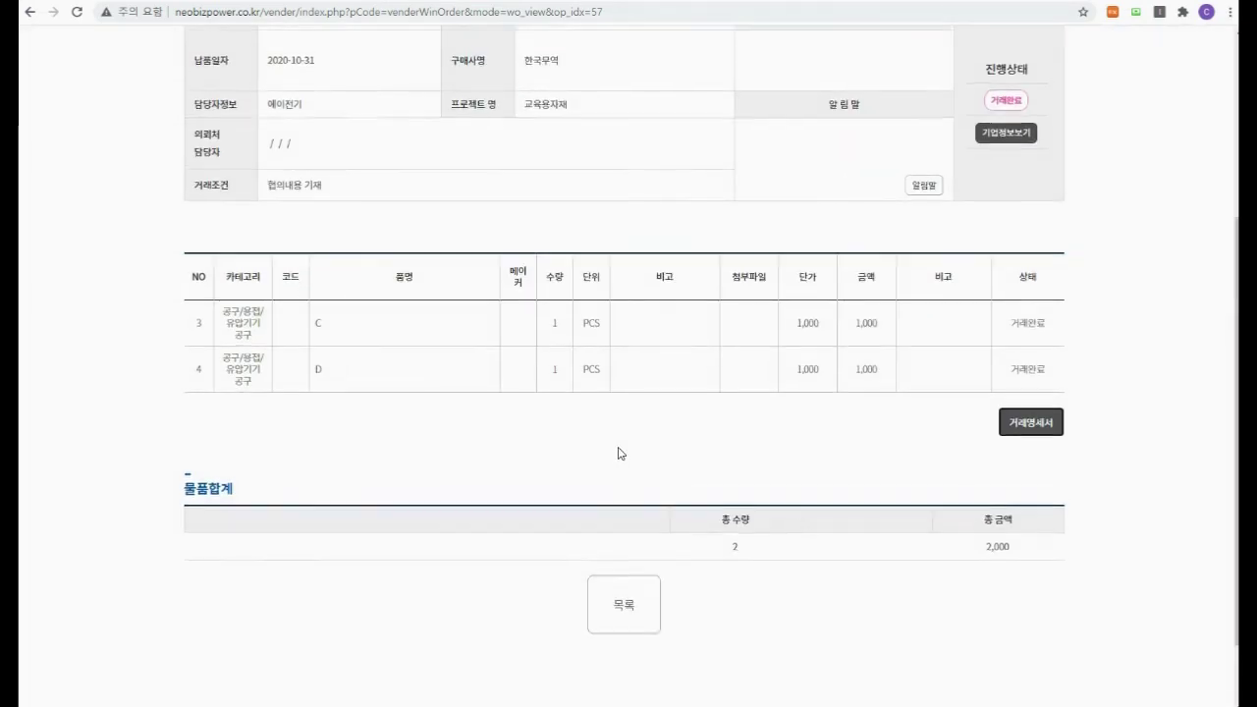
Leave the order and open the statistics section (통계관리) to view the 2020 monthly sales performance
scroll(618, 453, up, 1)
scroll(618, 489, down, 1)
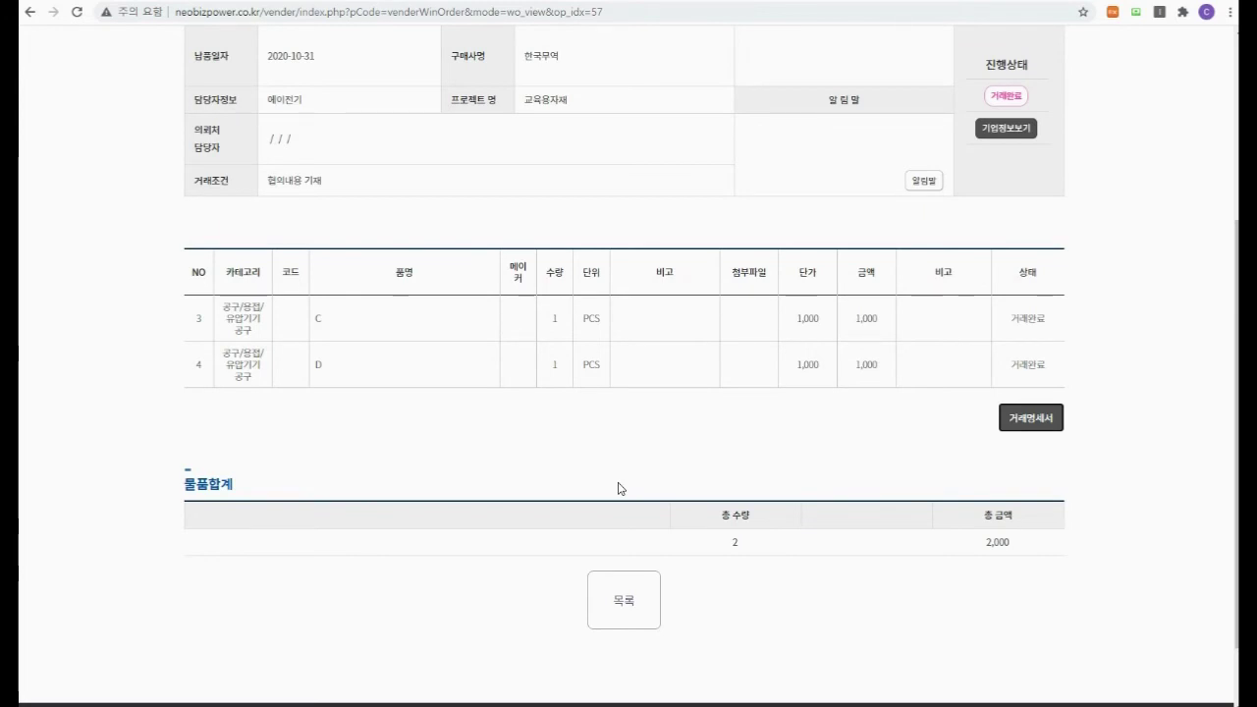
scroll(645, 328, down, 1)
key(alt+Left)
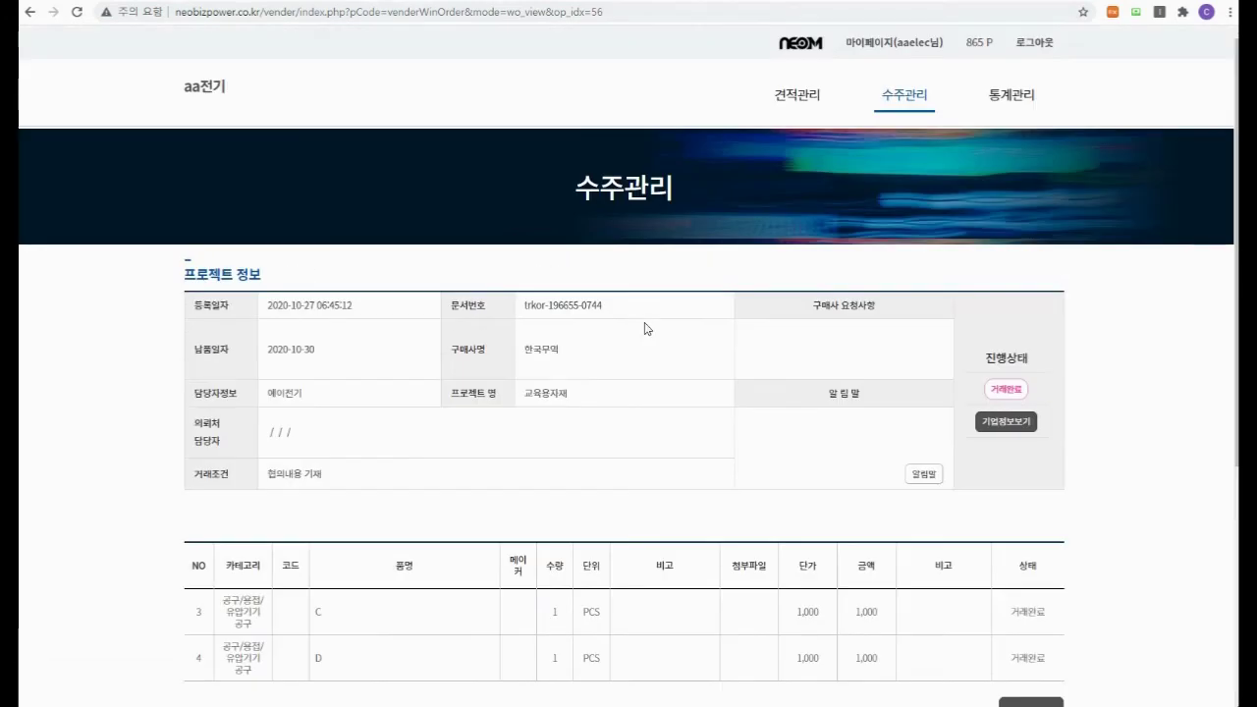
click(1012, 95)
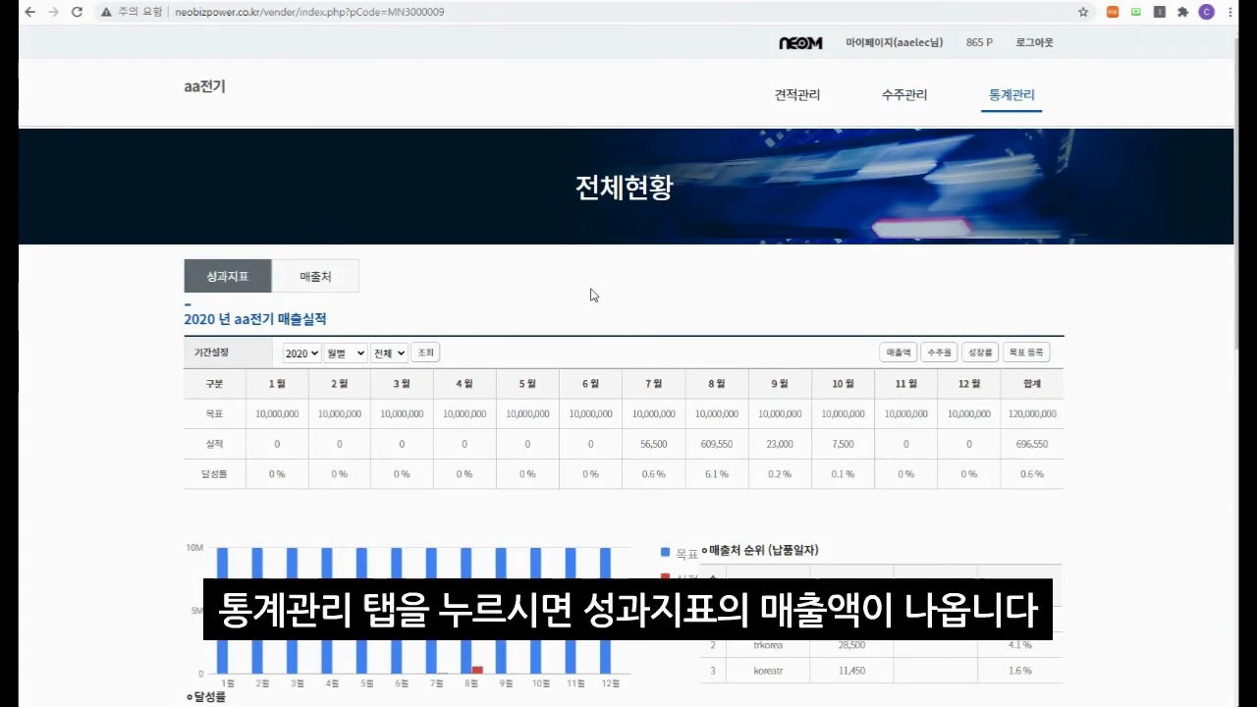
scroll(590, 302, down, 2)
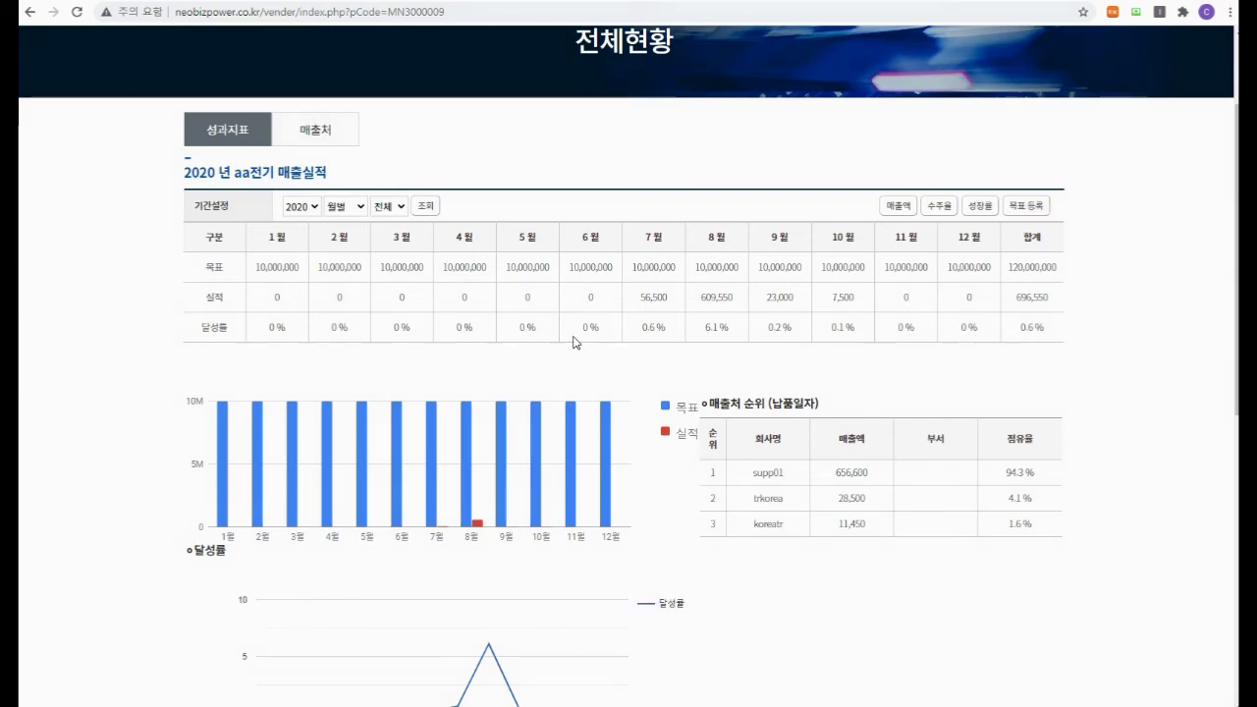
Set the December 2020 sales target to 20,000,000 in the target registration (목표 등록), and save it
click(1031, 210)
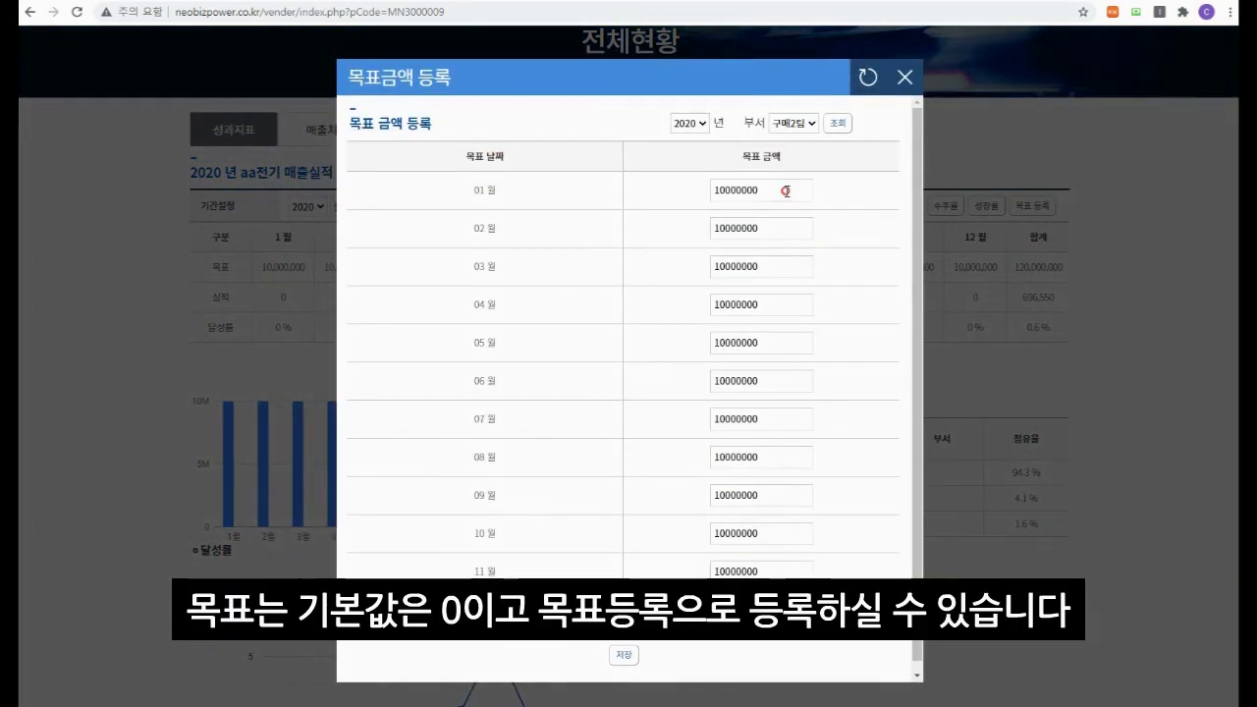
mouse_move(786, 191)
mouse_down()
mouse_move(712, 189)
mouse_move(803, 191)
mouse_up()
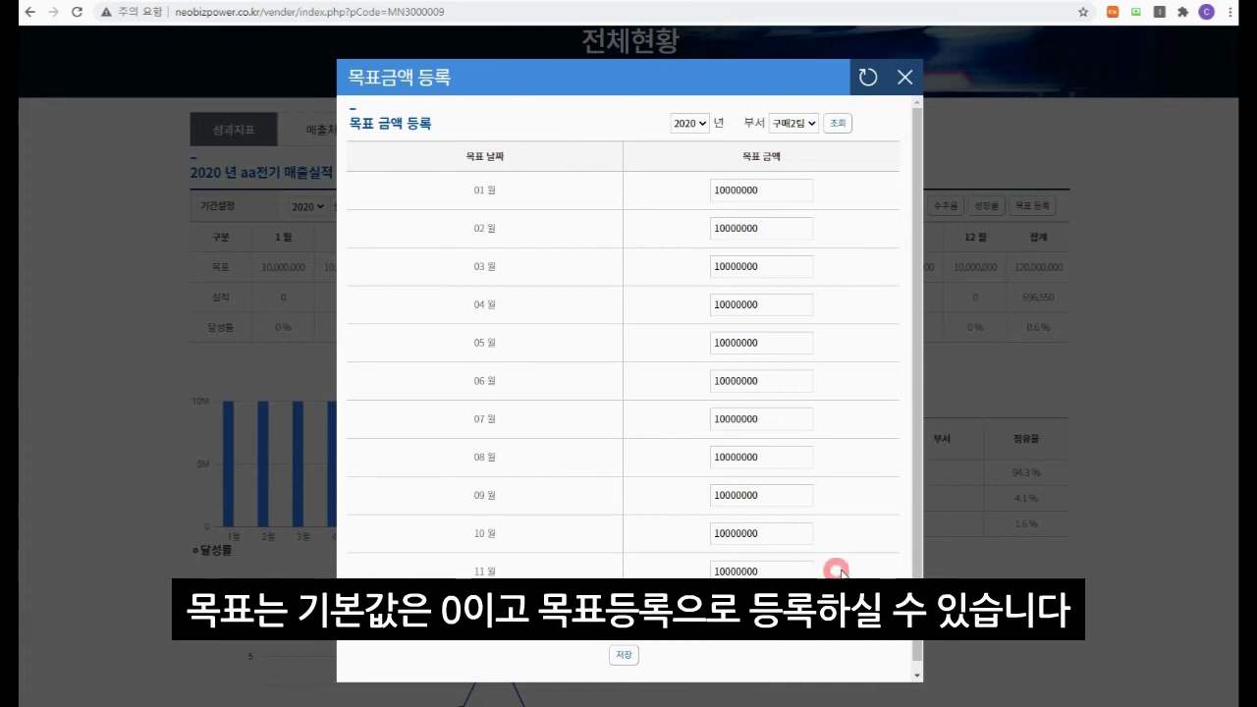
scroll(833, 570, down, 1)
click(624, 649)
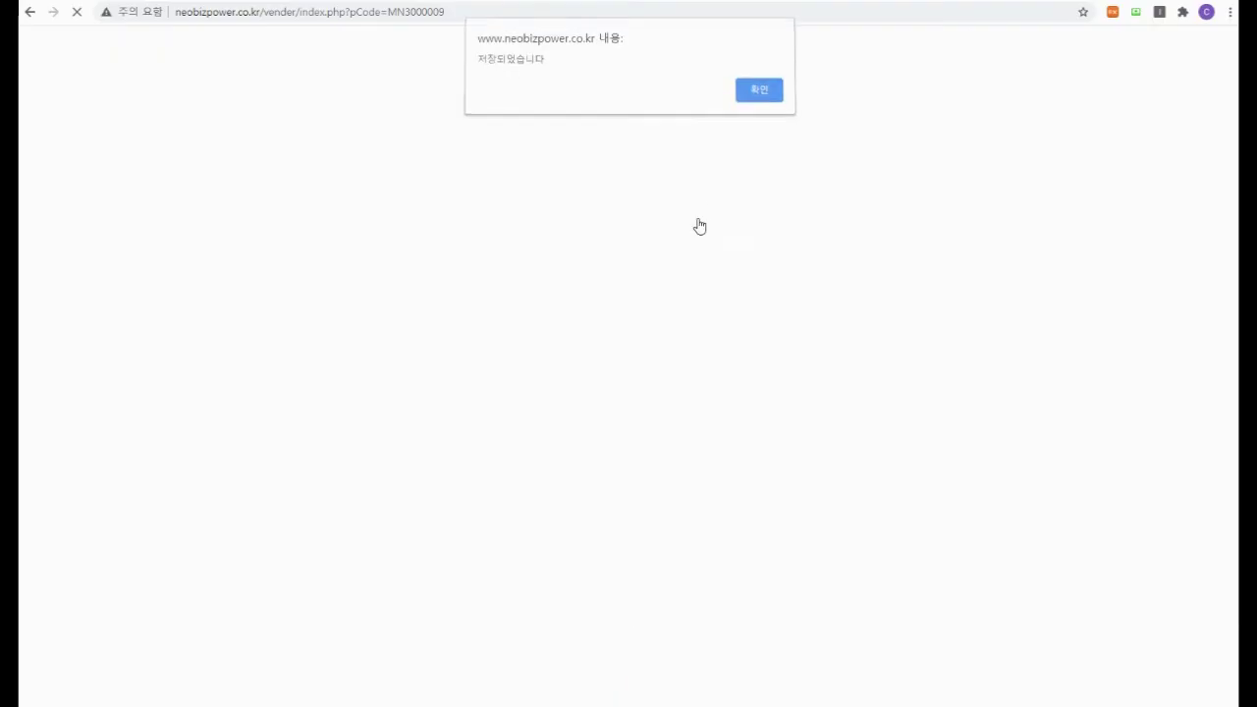
click(763, 95)
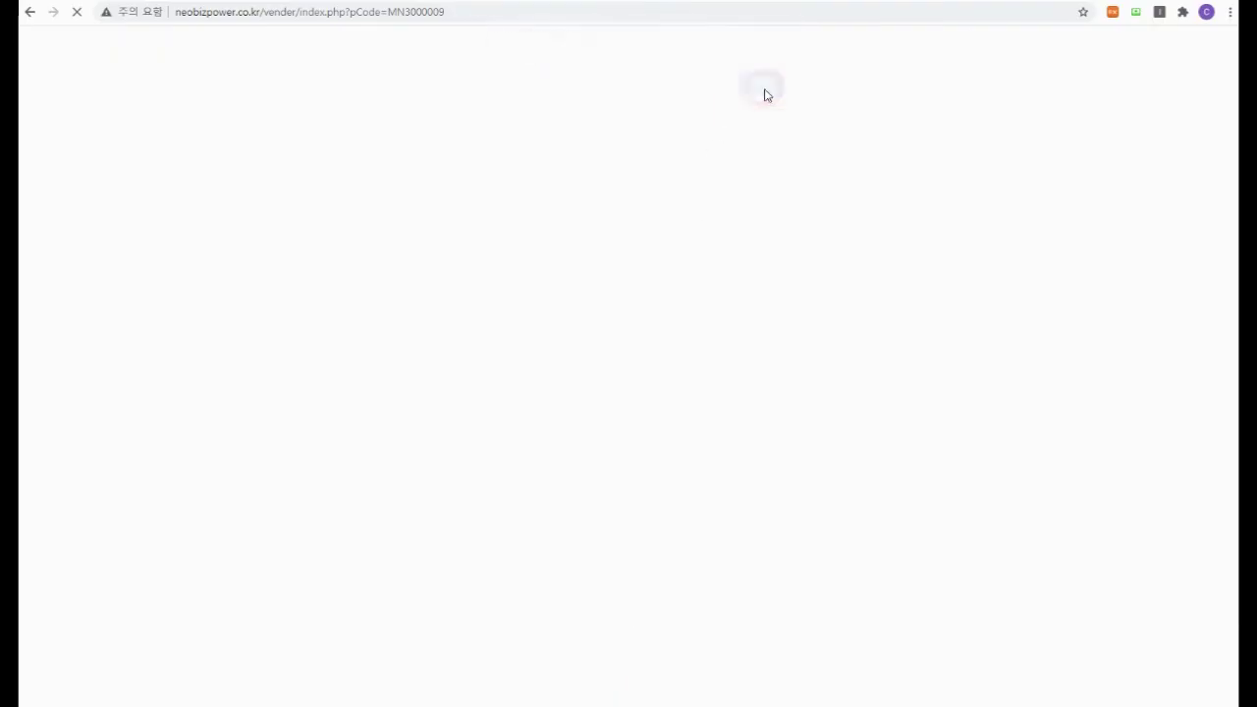
Examine August's target and actual sales in the performance table, and the January and August bars in the chart
scroll(760, 155, down, 2)
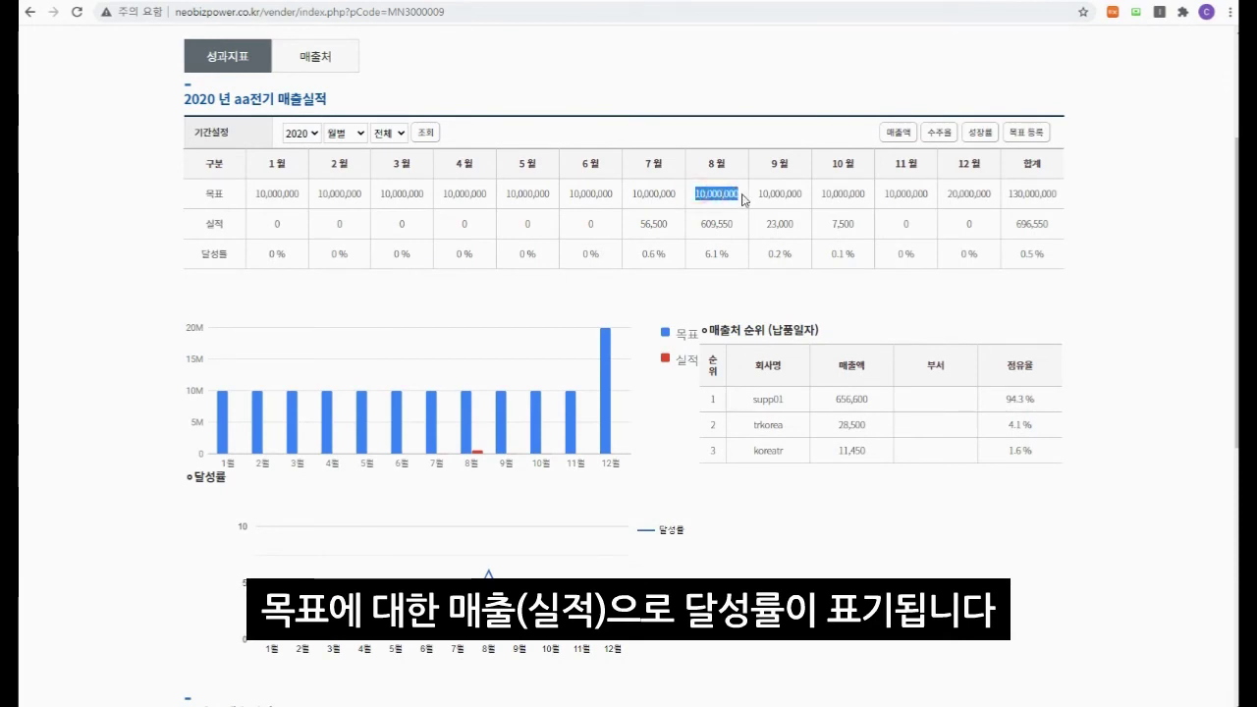
drag(697, 228, 736, 228)
click(737, 233)
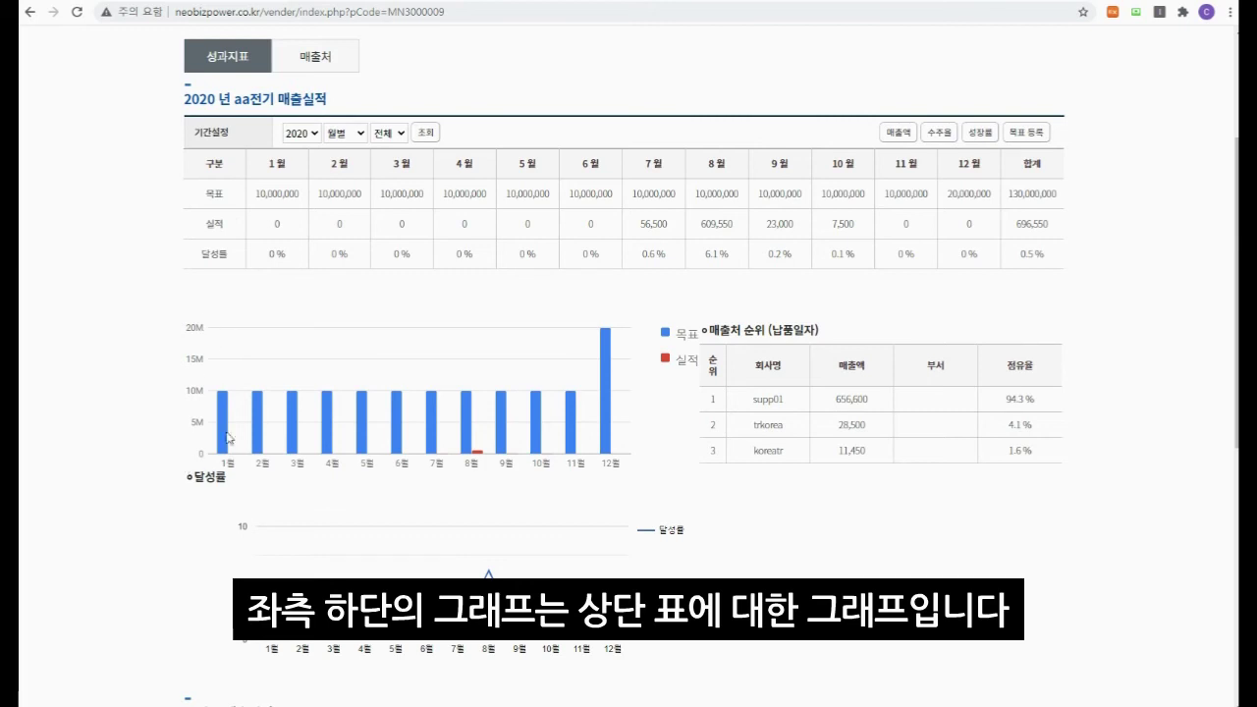
mouse_move(222, 420)
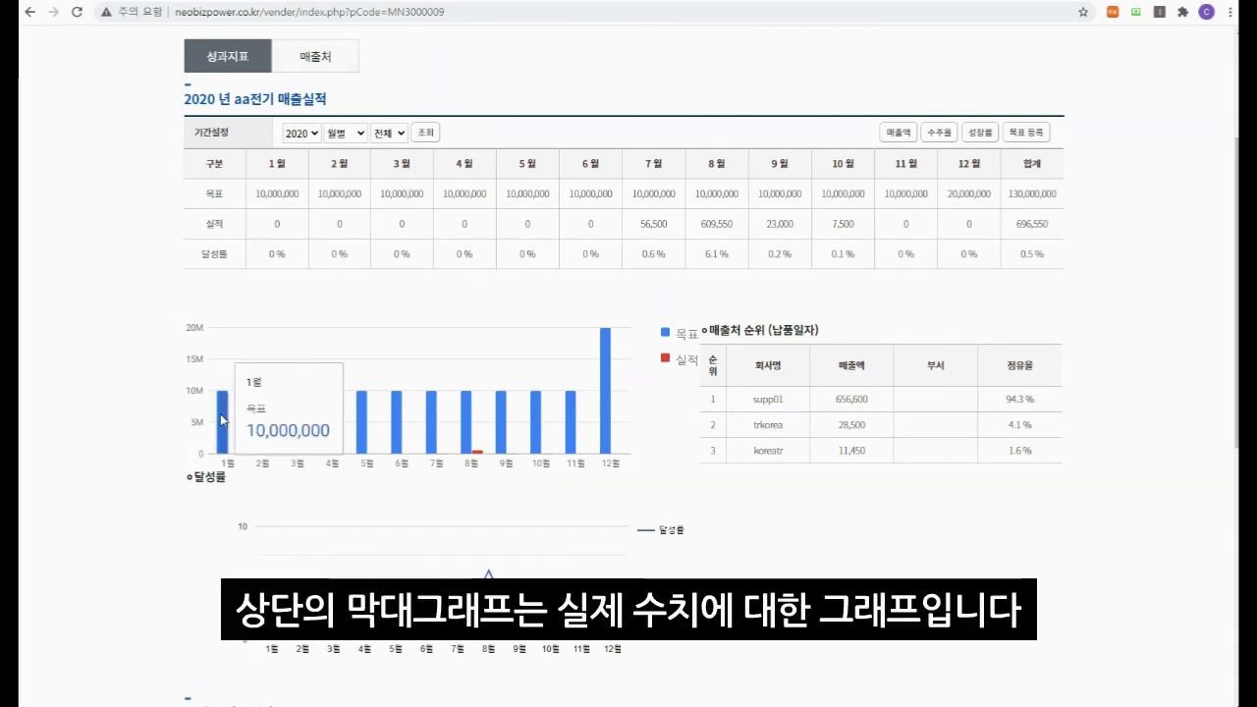
mouse_move(479, 456)
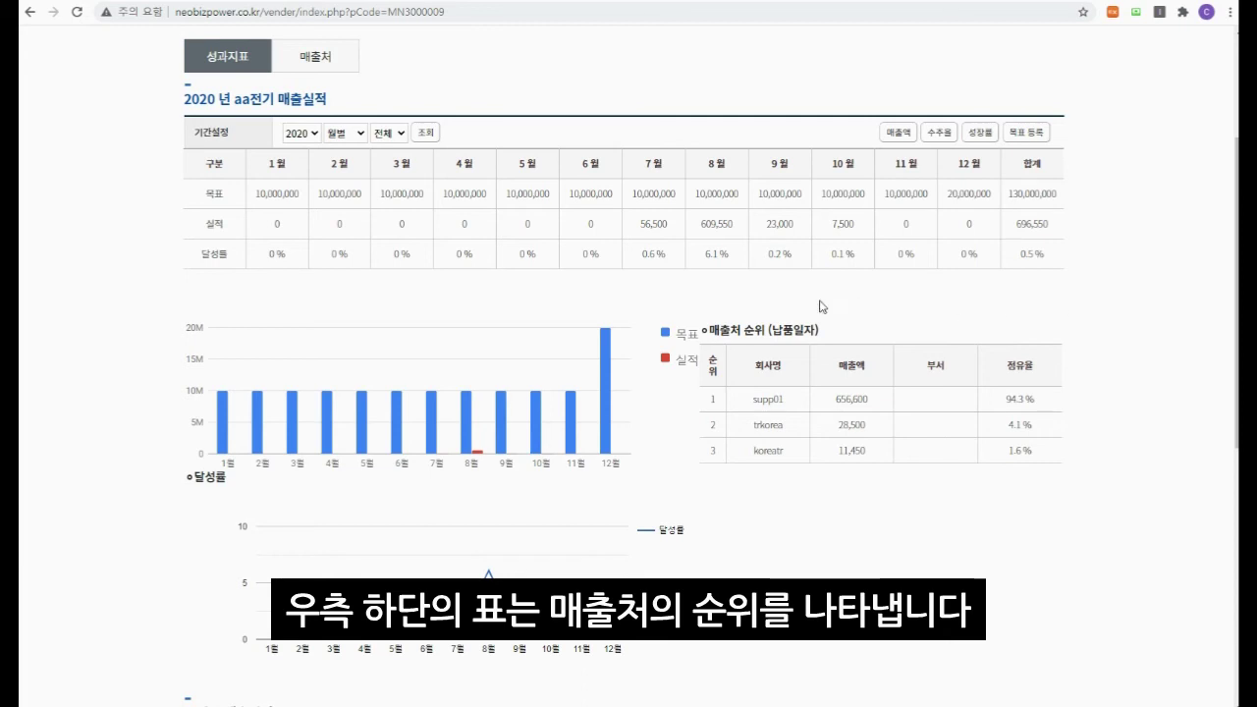
Switch the 2020 statistics to the order win rate (수주율) and view its table and charts
click(944, 135)
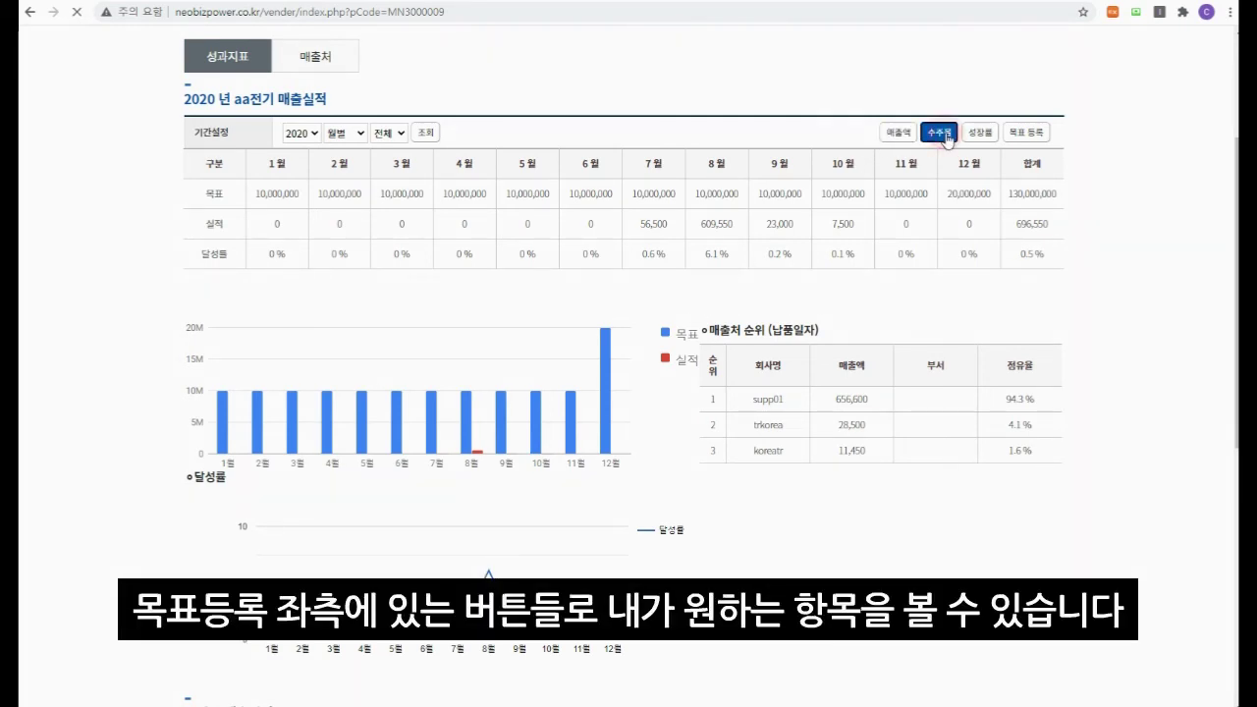
scroll(673, 297, down, 3)
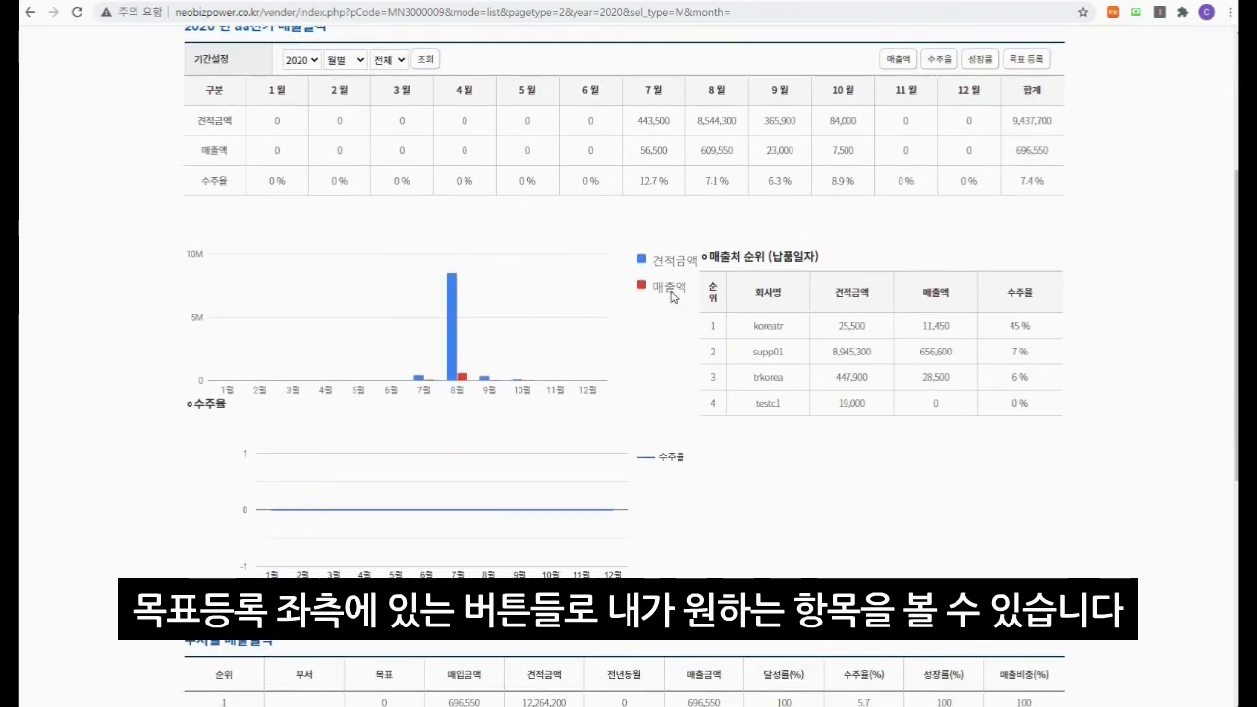